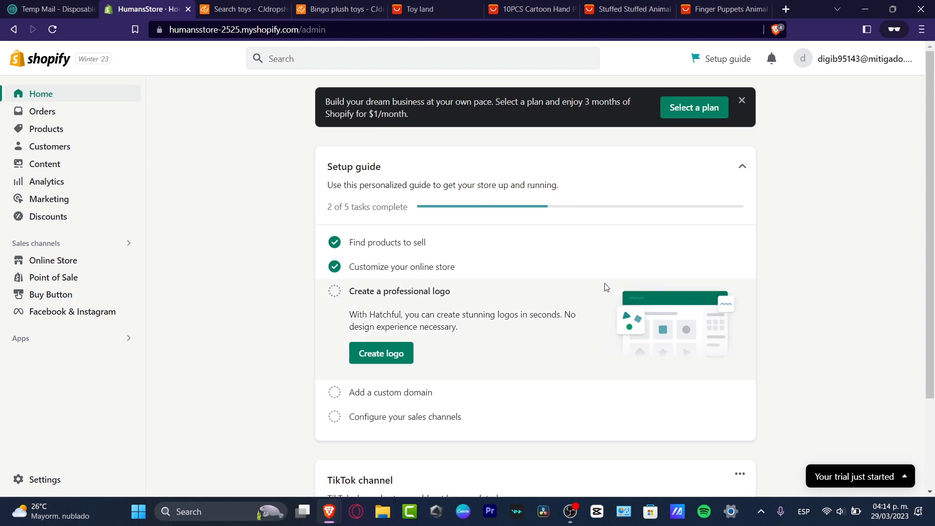
Dismiss the Select a plan banner, collapse the Setup guide, and open Apps and sales channels settings.
click(742, 101)
click(743, 115)
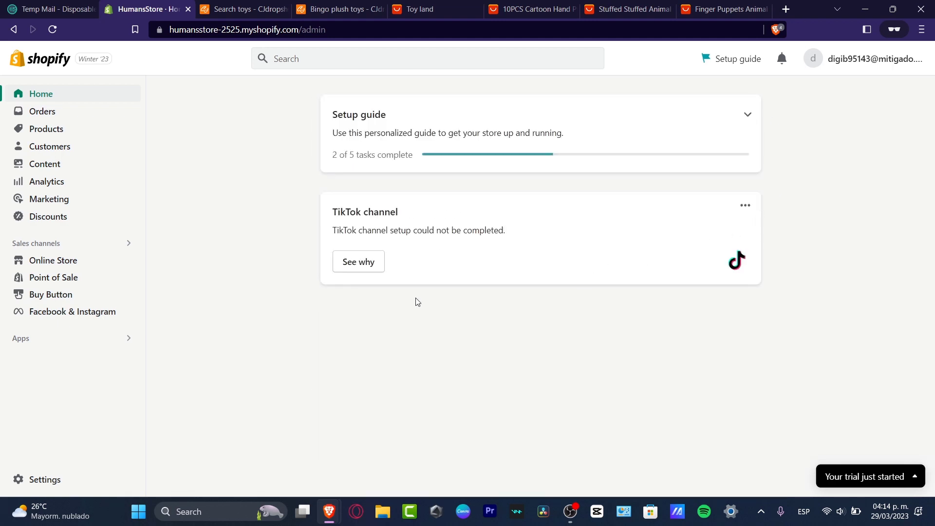
click(49, 343)
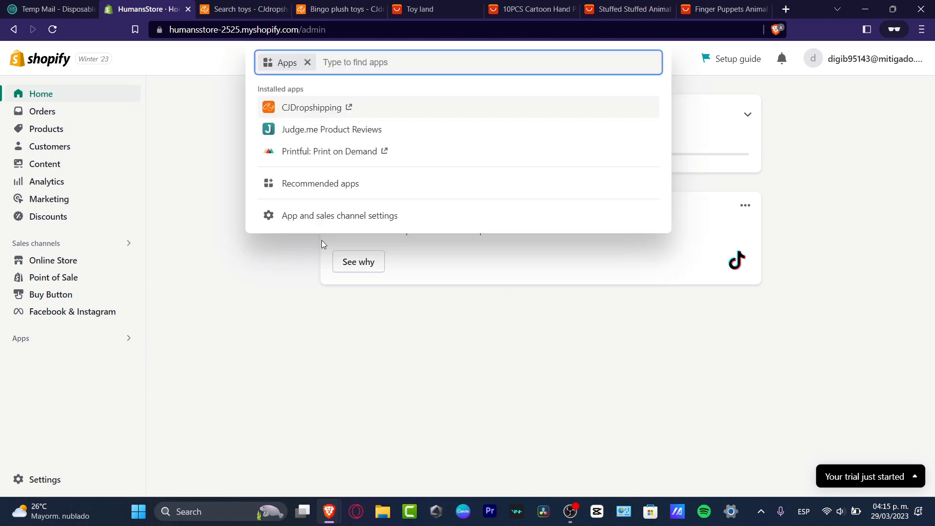
click(352, 214)
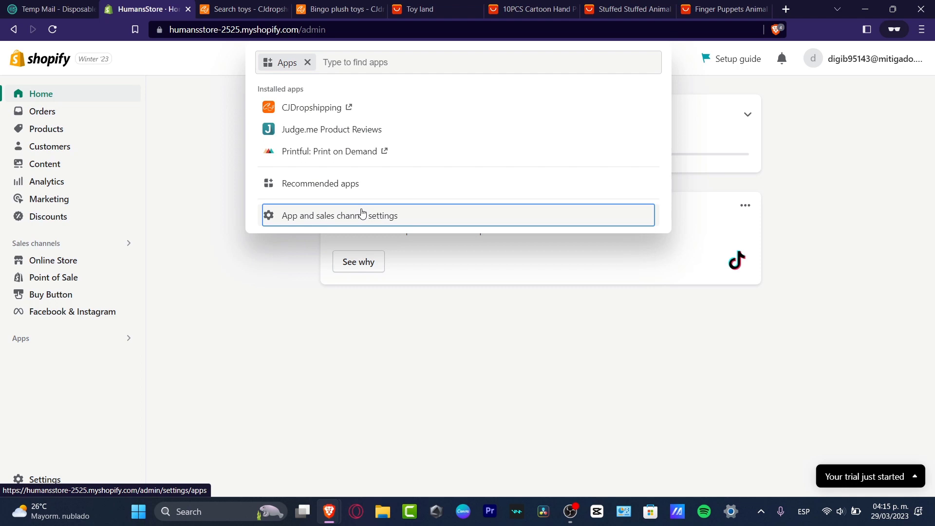
click(366, 215)
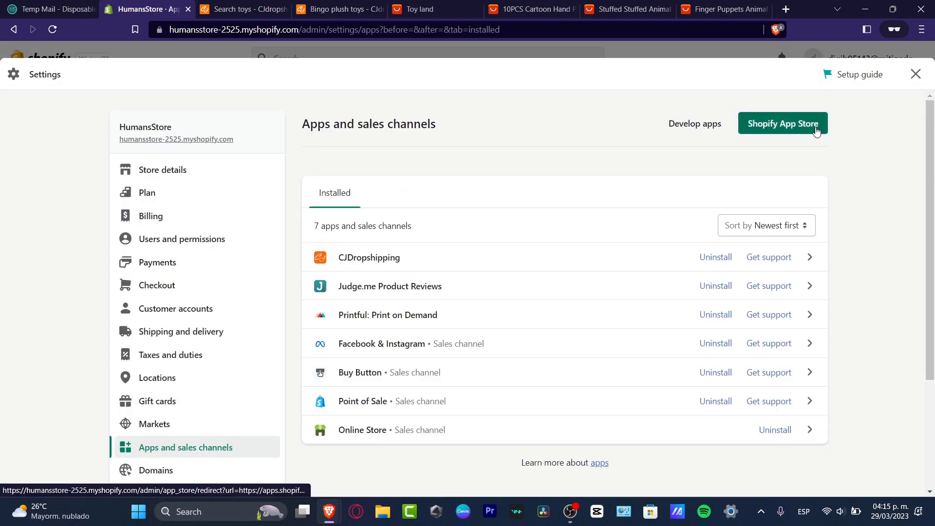
Open the Shopify App Store and close the three leftover product tabs, including Finger Puppets.
click(816, 128)
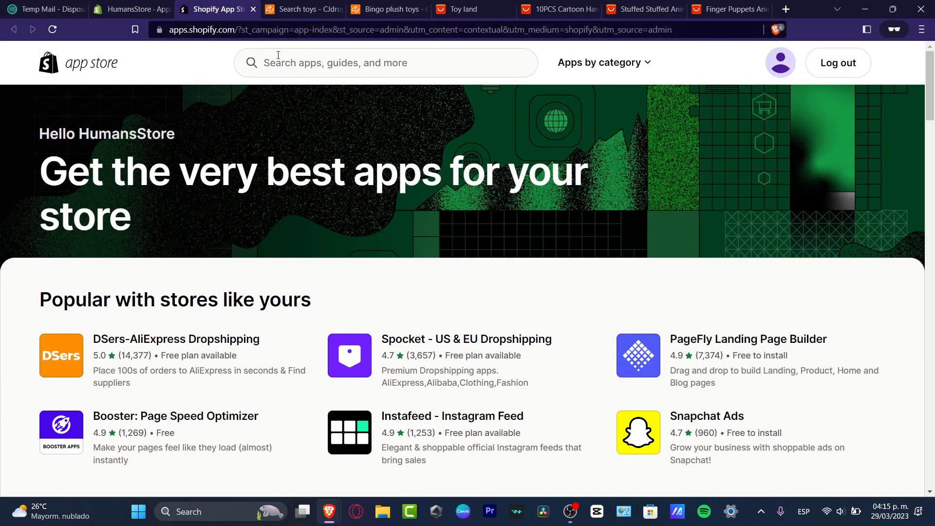
click(511, 9)
click(511, 10)
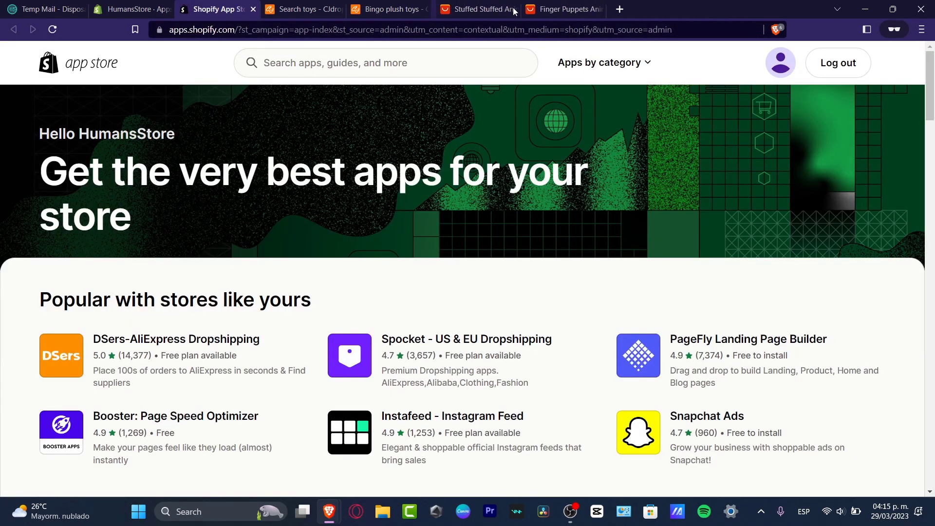
click(512, 10)
click(510, 10)
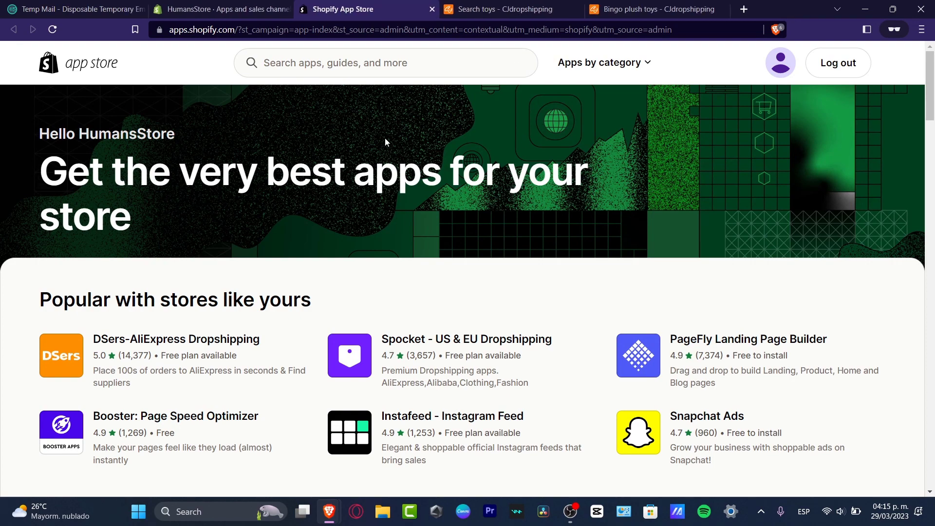
Search the App Store for dropshipping apps.
click(351, 64)
text(dr)
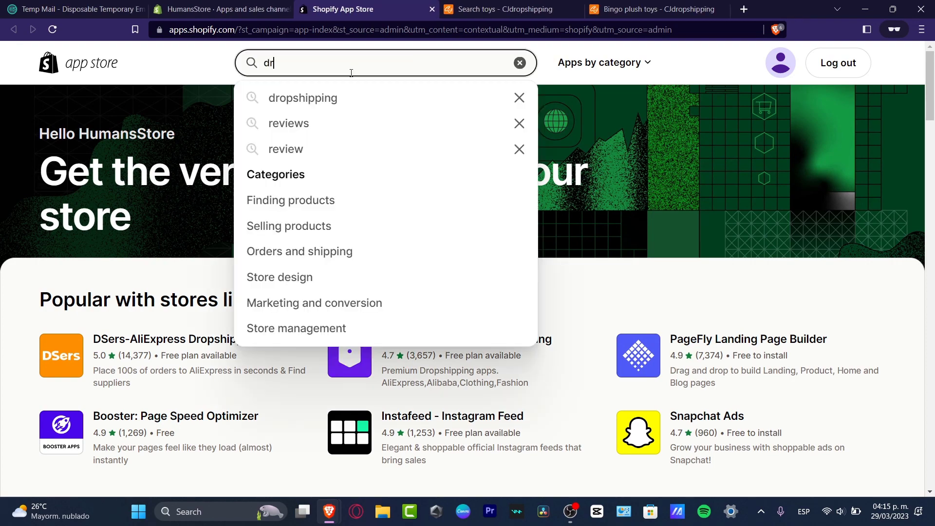
text(opssi)
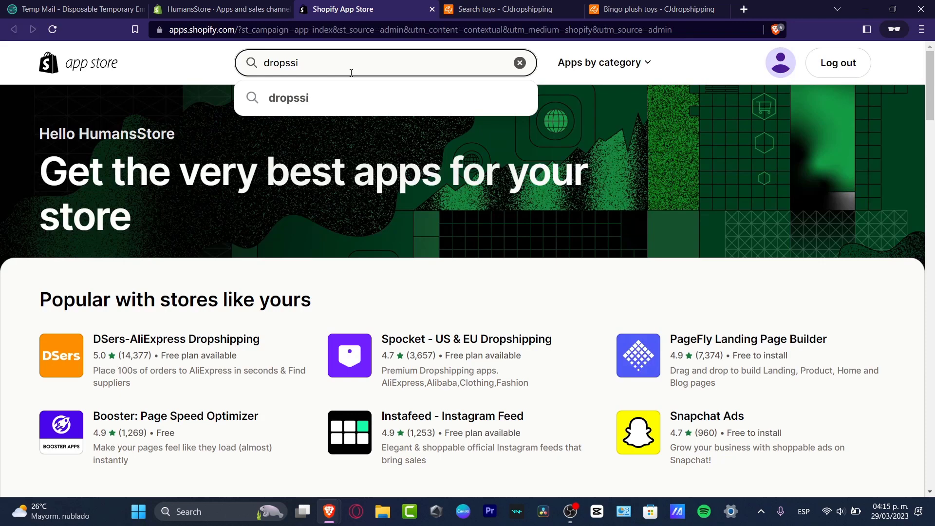
key(BackSpace)
key(BackSpace)
text(hipping)
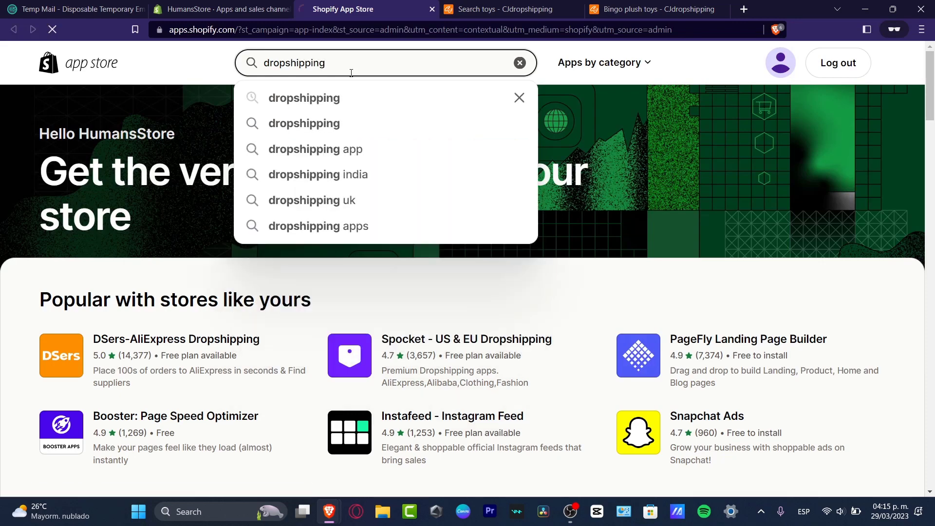
key(Return)
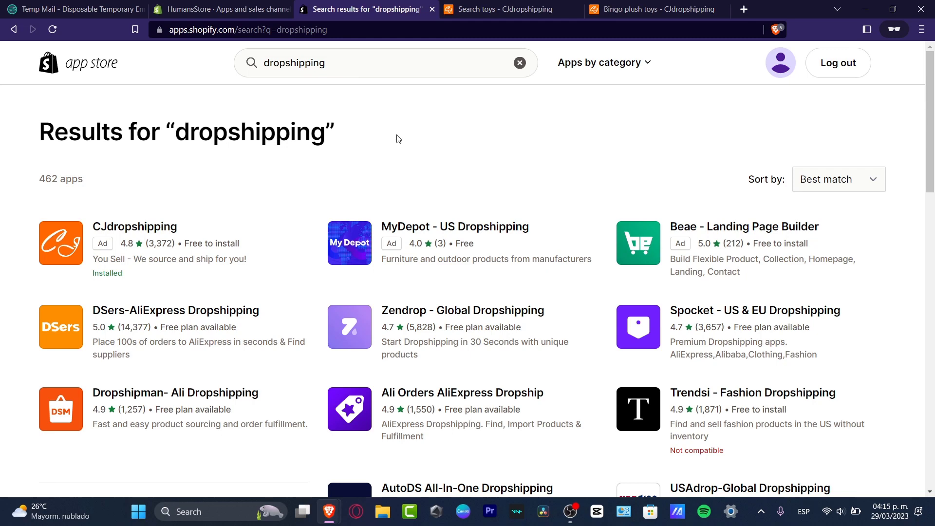
click(792, 331)
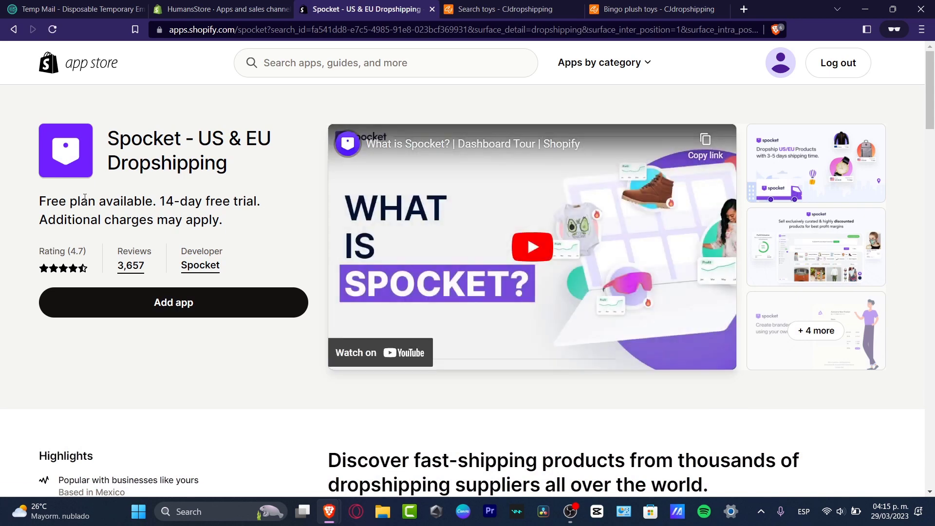
drag(69, 201, 265, 201)
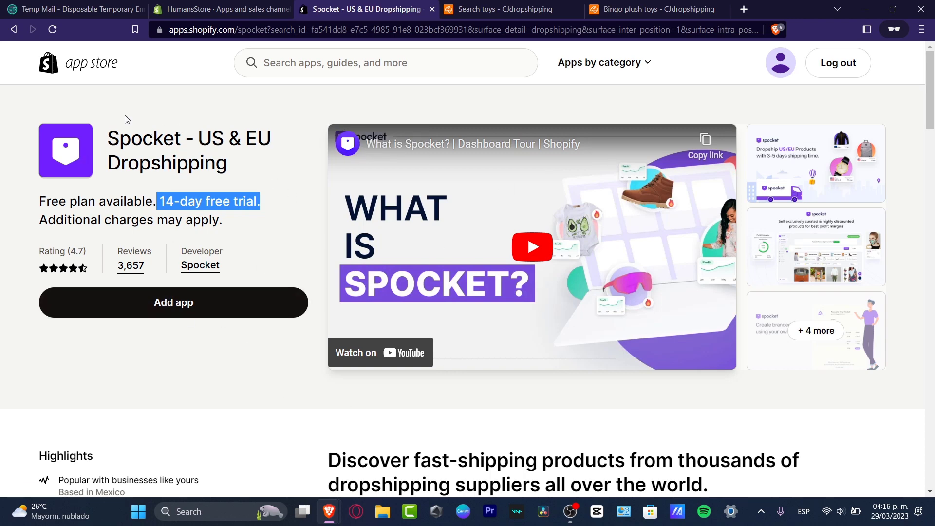
click(15, 29)
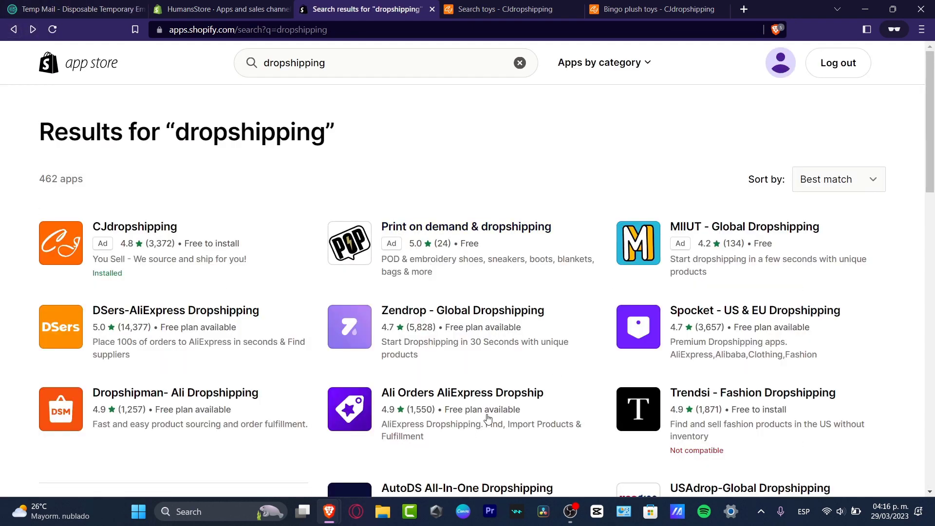
Launch the installed CJdropshipping app from its listing, then return to the HumansStore admin tab.
click(132, 225)
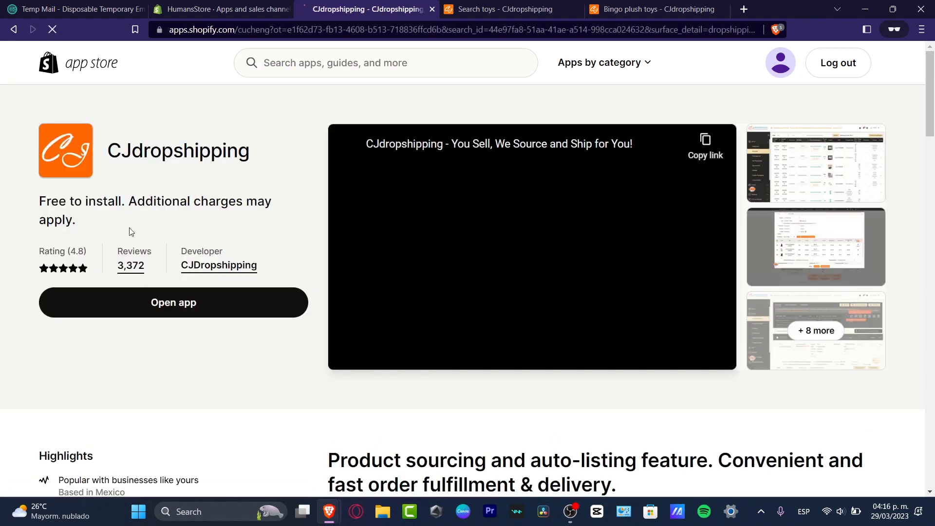
click(209, 301)
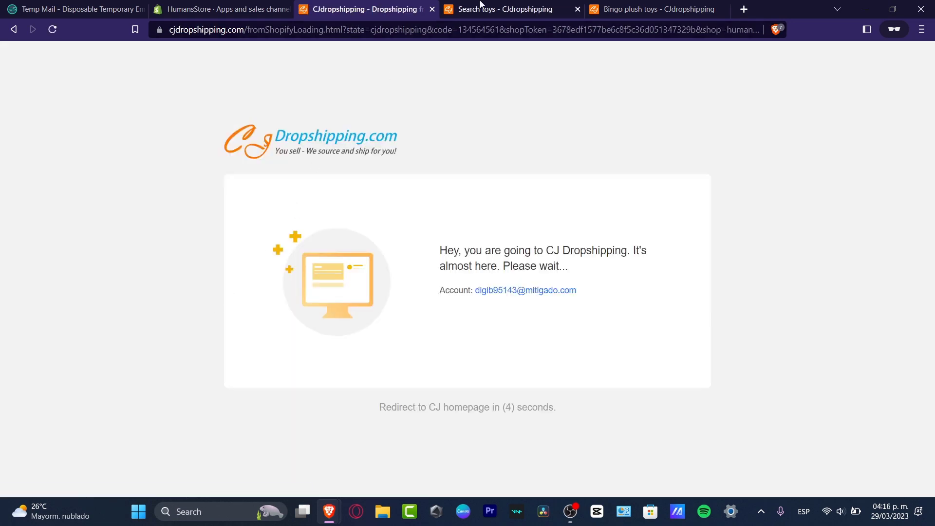
click(222, 8)
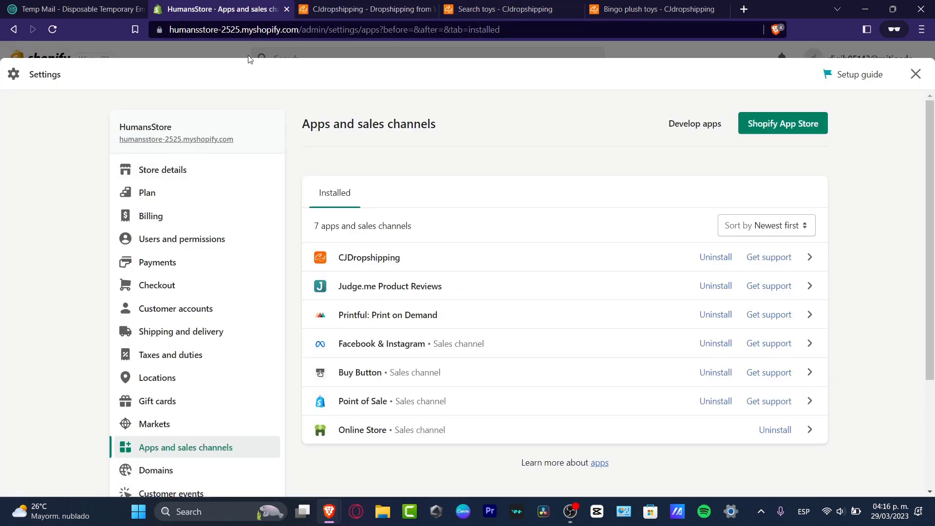
From the CJdropshipping home page, open the Fast Shipping logistics page in a new tab.
click(248, 58)
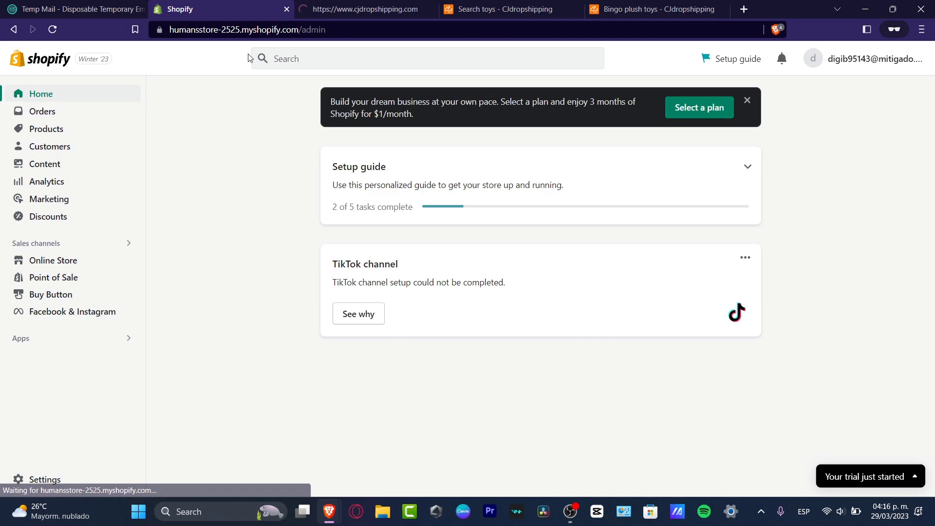
click(371, 7)
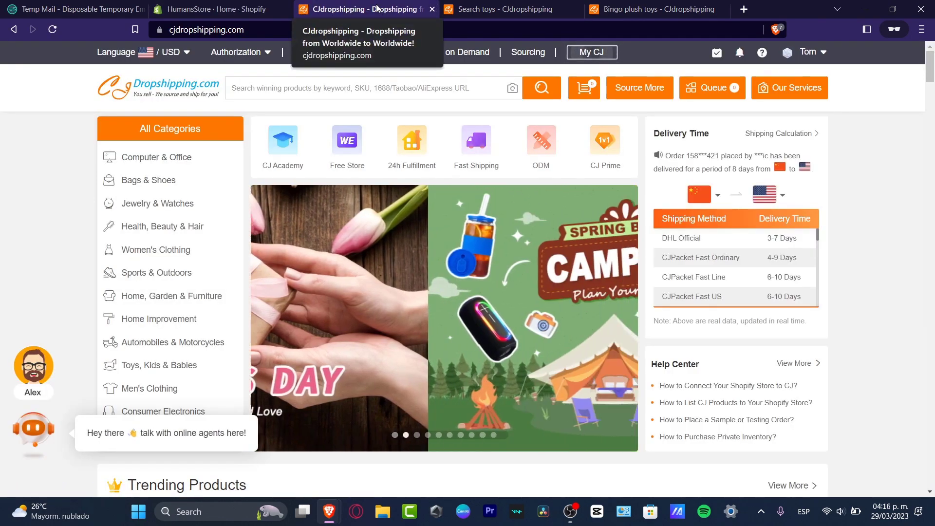
click(246, 5)
click(349, 8)
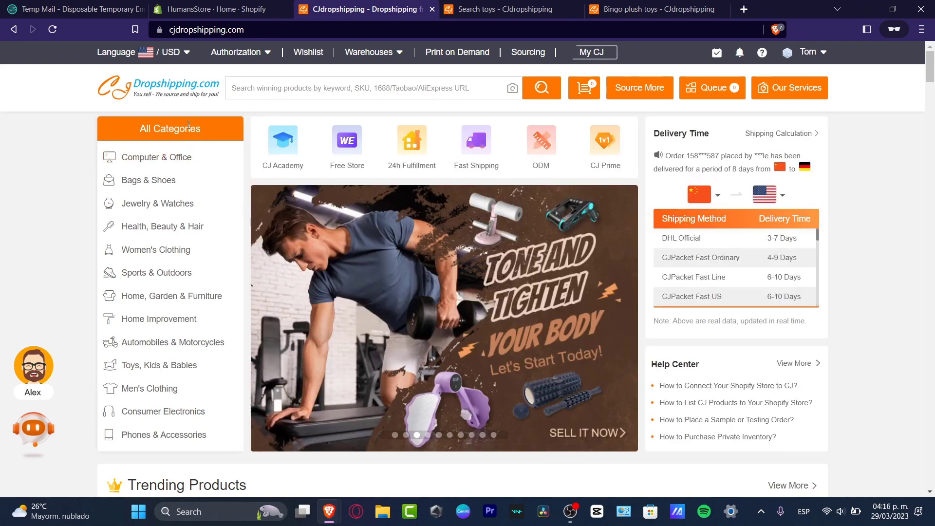
click(475, 141)
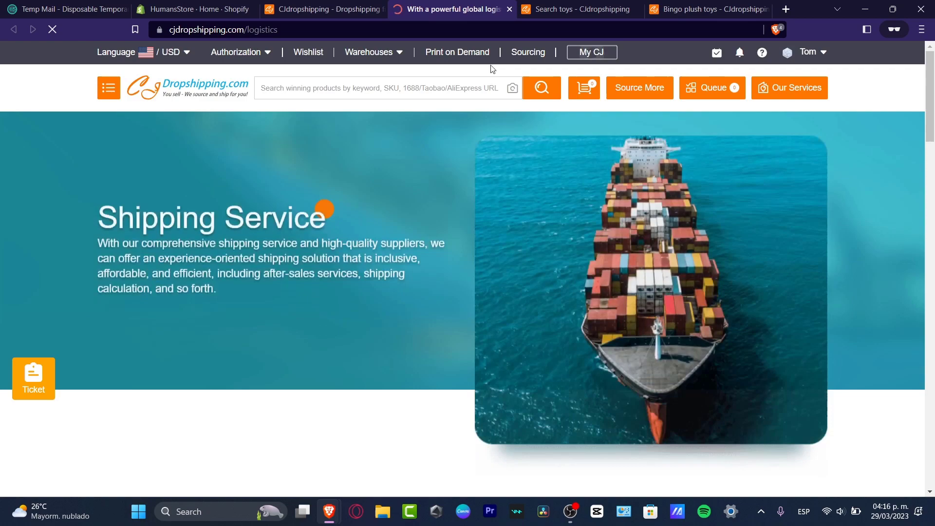
scroll(661, 248, down, 6)
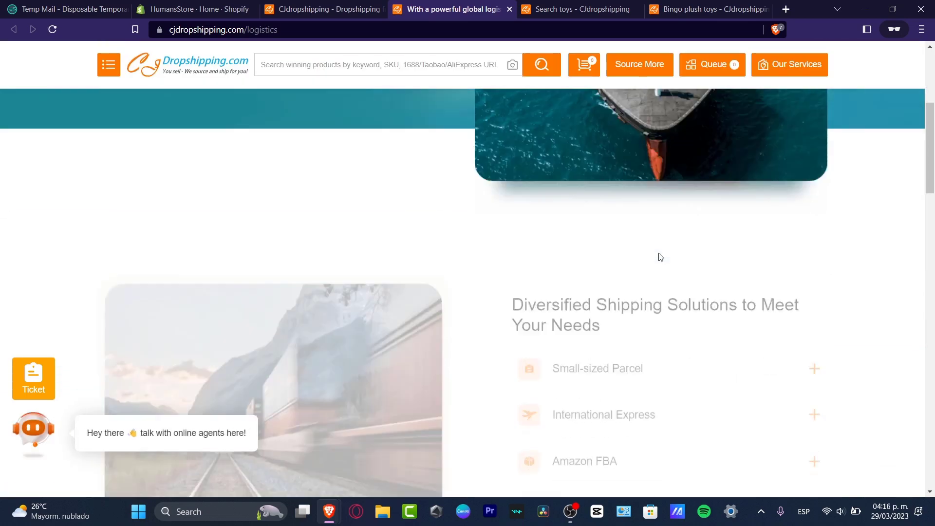
click(324, 9)
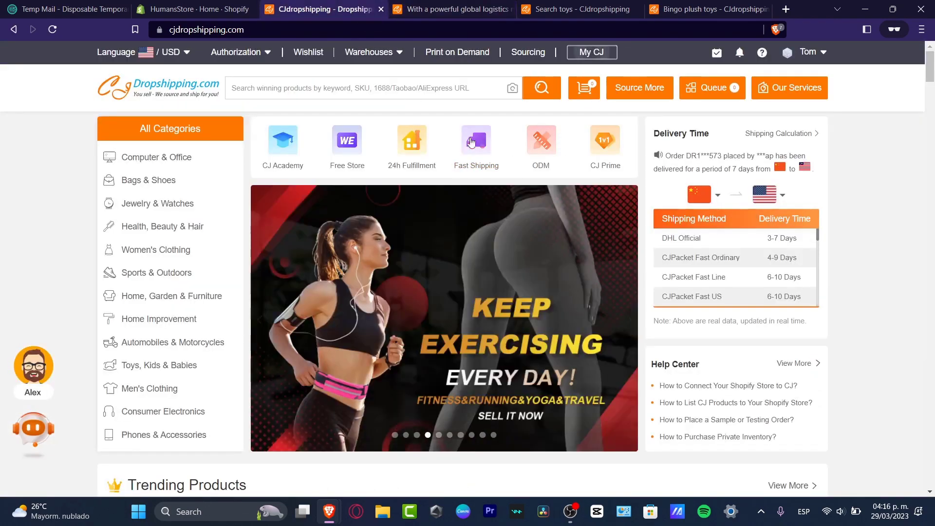
click(478, 144)
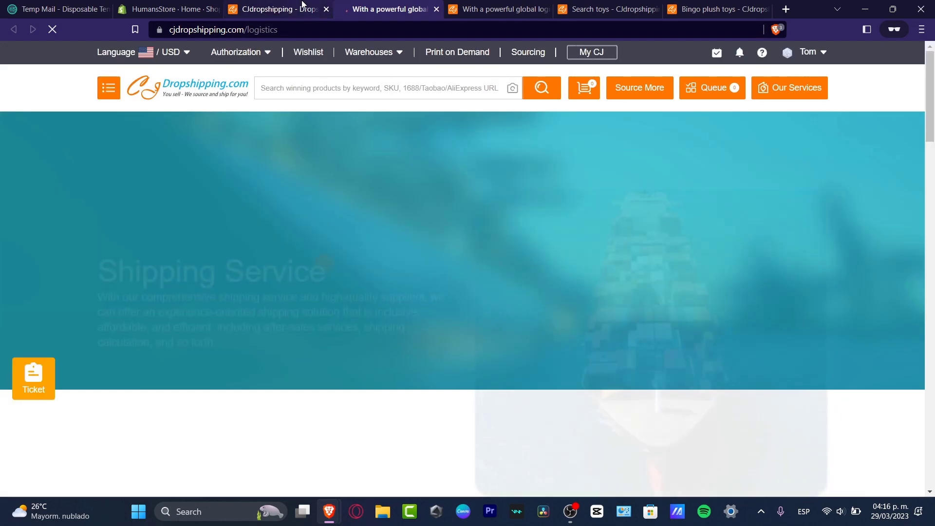
Scroll the CJ home page to Trending Products and view the Portable Blender Juicer Cup details.
key(ctrl+shift+Tab)
scroll(571, 325, down, 1)
scroll(570, 325, down, 7)
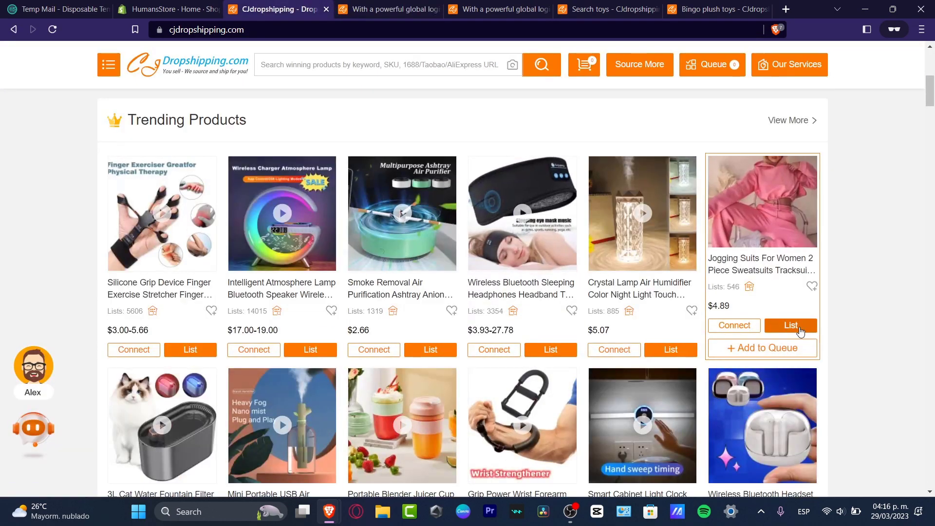
scroll(860, 383, down, 3)
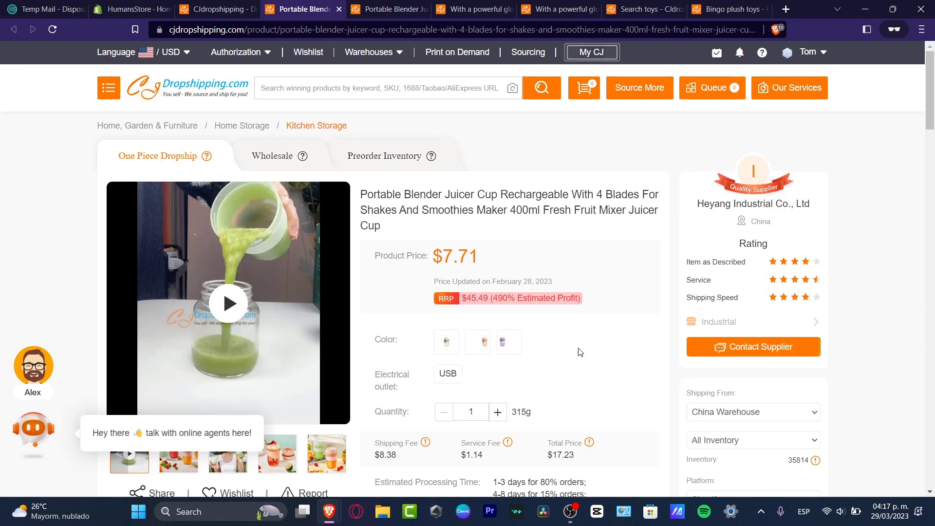
scroll(584, 233, down, 3)
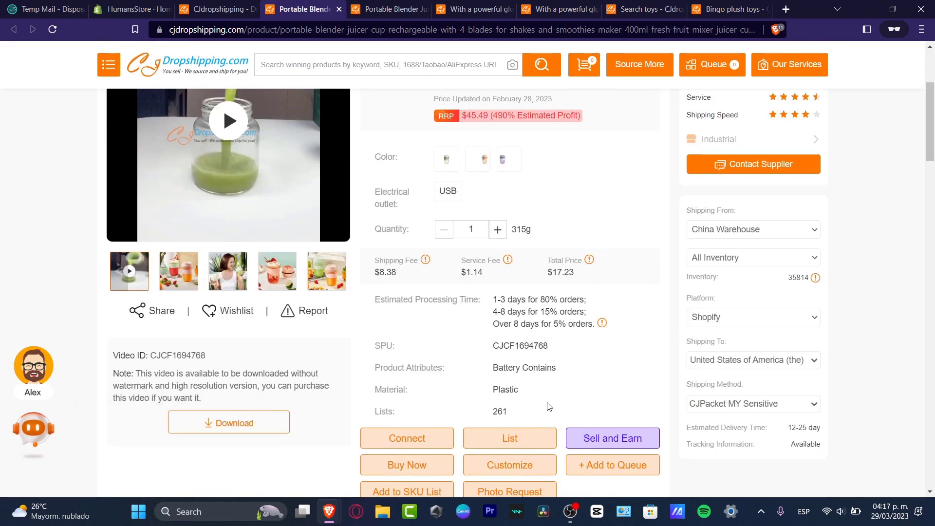
List the Portable Blender to HumansStore, using recommended pricing and a bulk price of 124 MXN.
click(528, 439)
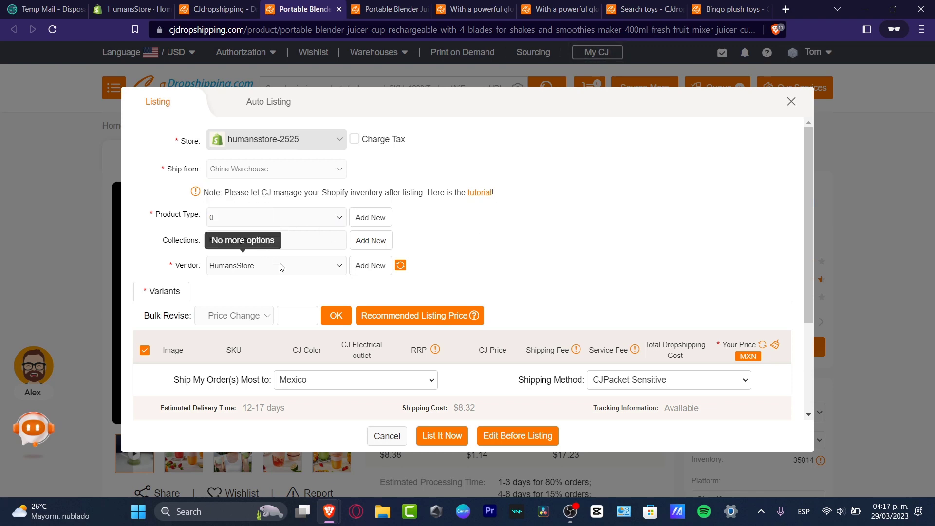
scroll(547, 221, down, 3)
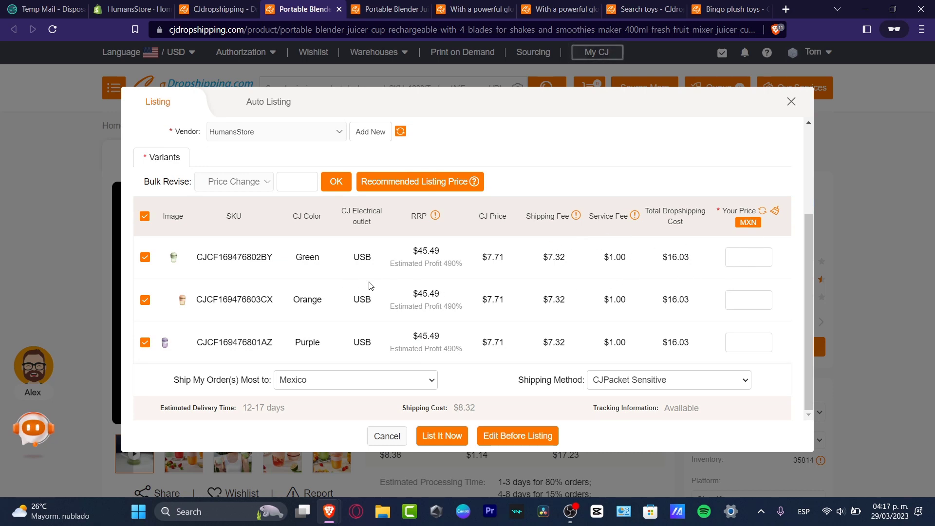
click(433, 182)
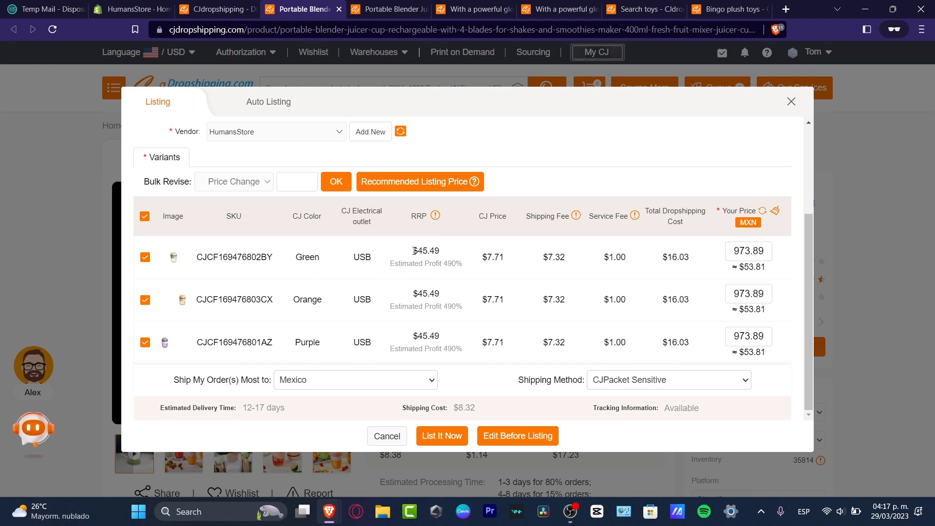
drag(414, 251, 702, 261)
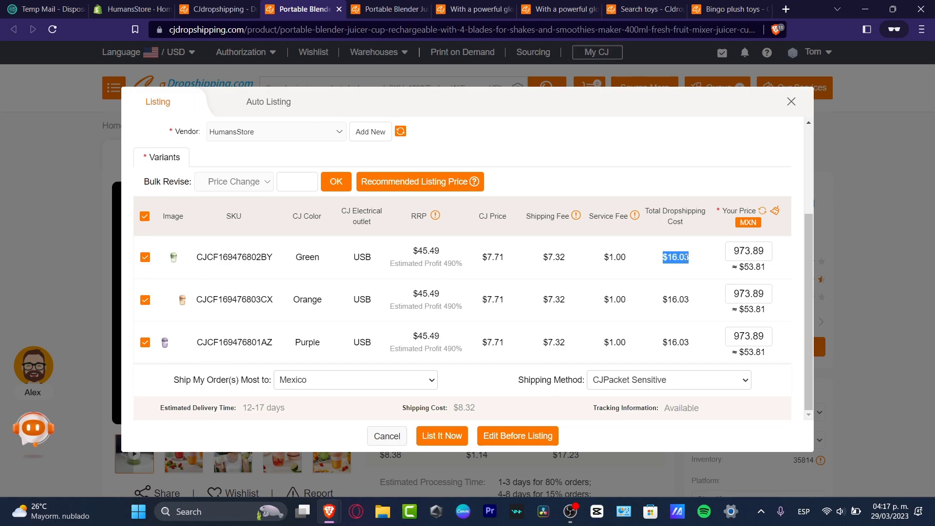
click(300, 174)
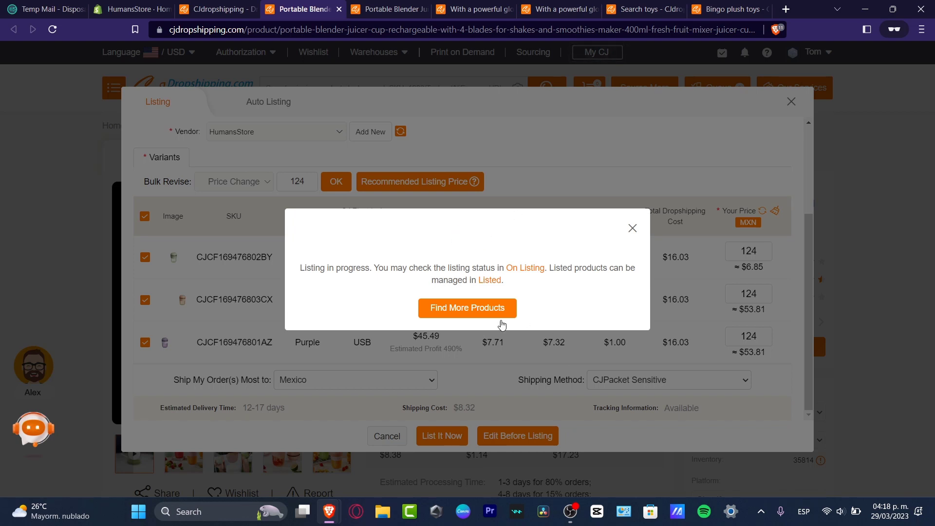
Open the Bingo plush toys product from the HumansStore Products list.
click(122, 6)
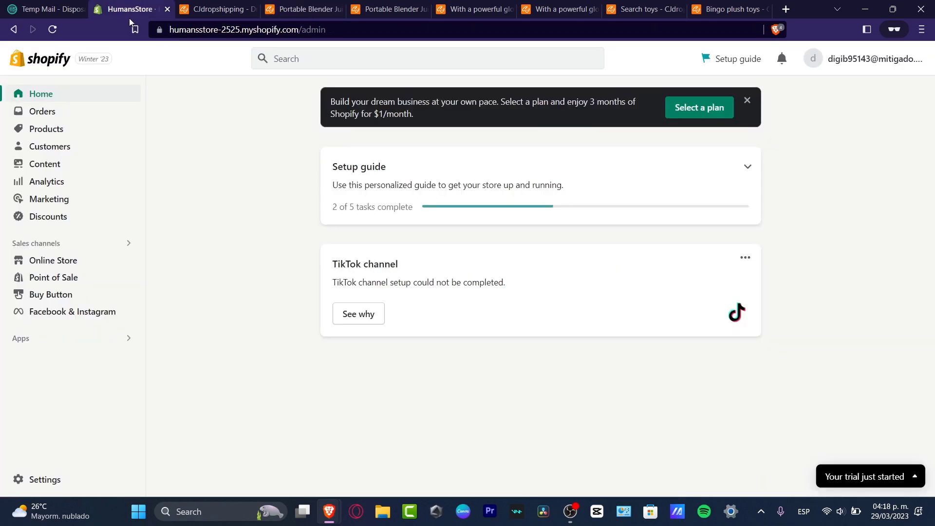
click(68, 137)
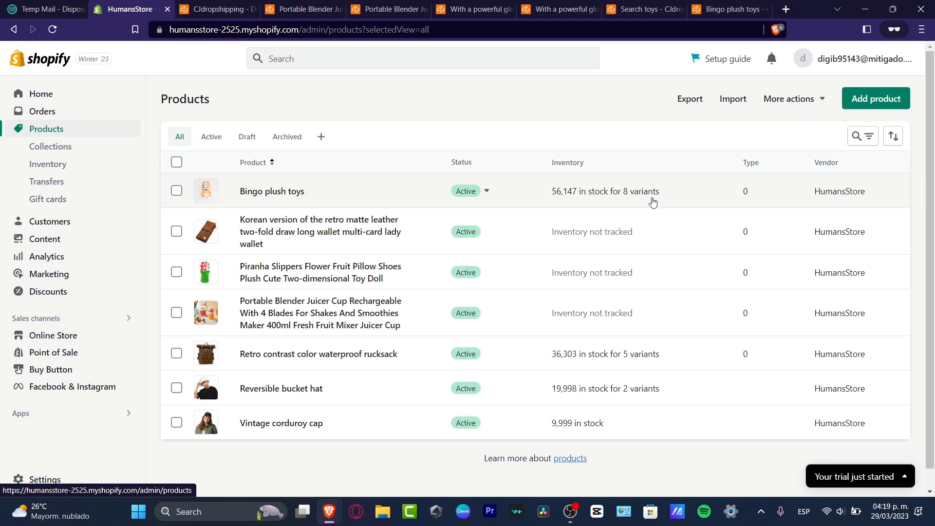
click(365, 181)
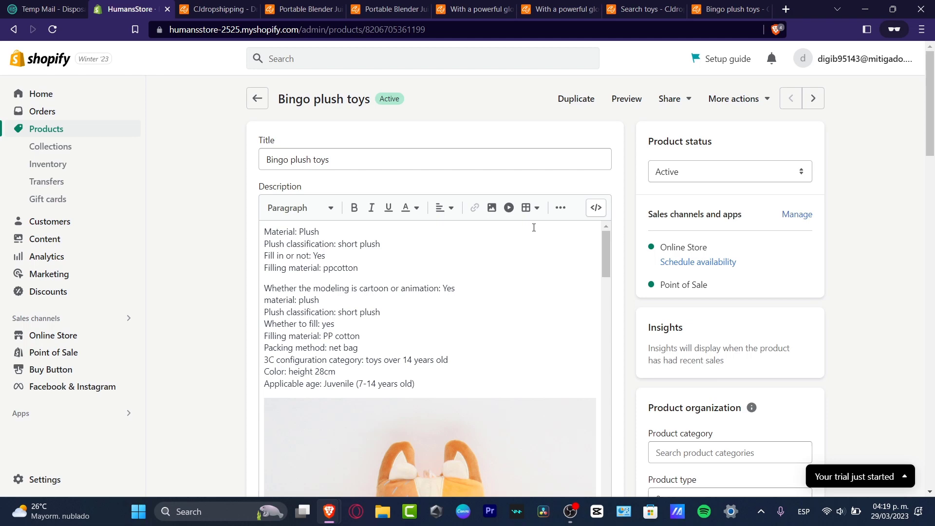
Review the Bingo plush toys description and eight variants, then go back to Products.
scroll(534, 228, down, 12)
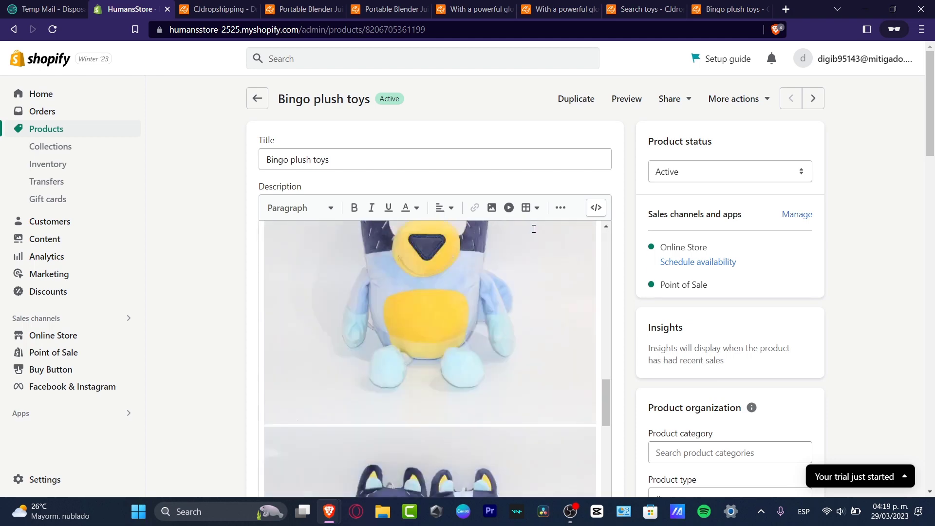
scroll(534, 228, down, 5)
scroll(842, 257, down, 20)
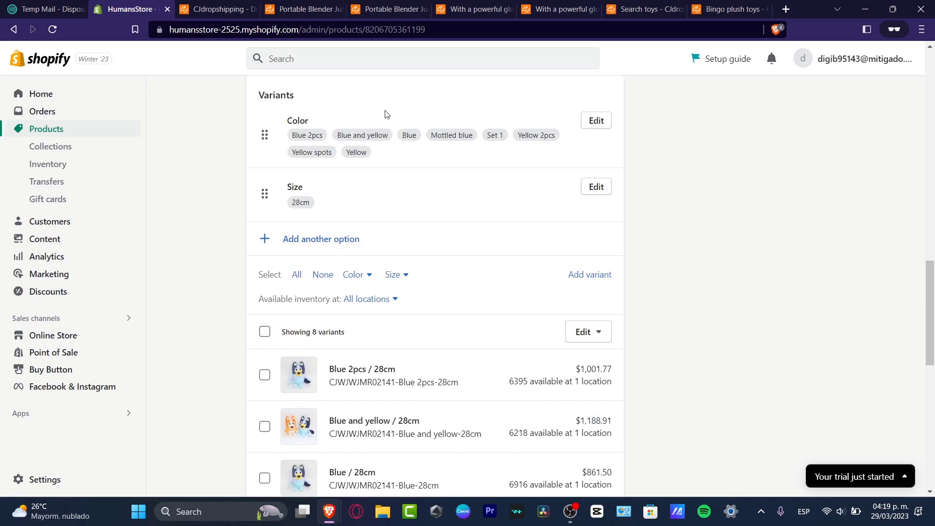
scroll(513, 252, down, 10)
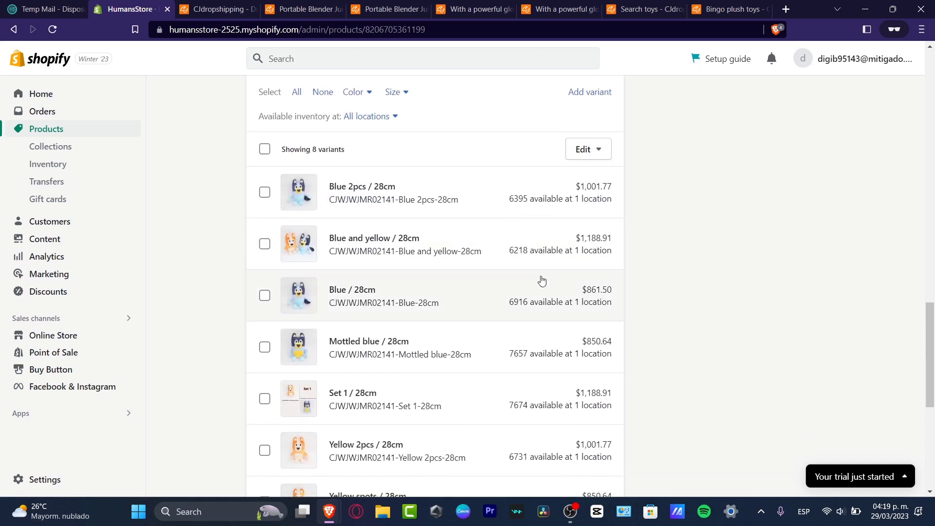
scroll(486, 330, up, 20)
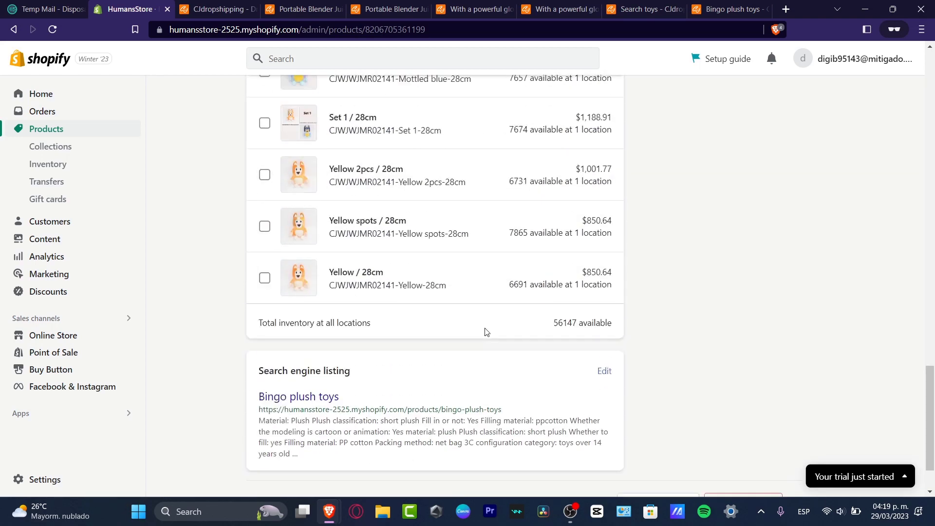
scroll(557, 269, up, 15)
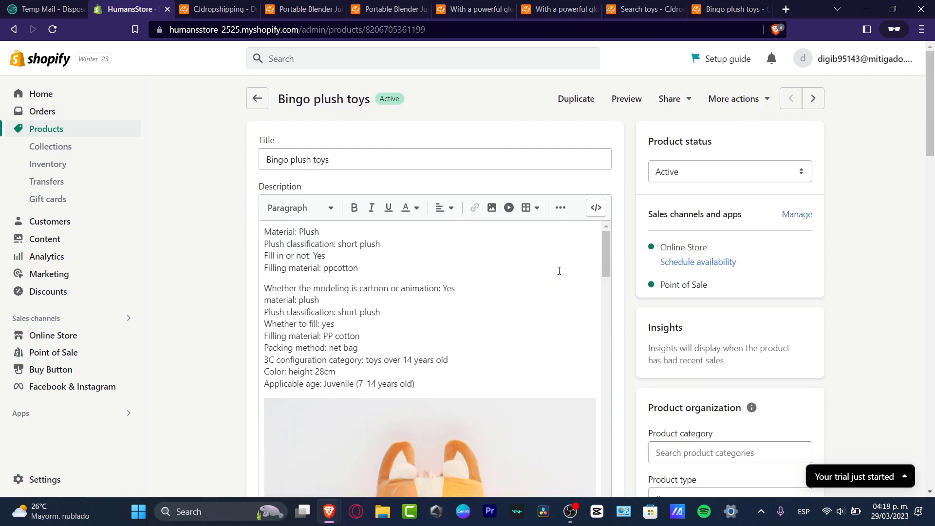
click(261, 105)
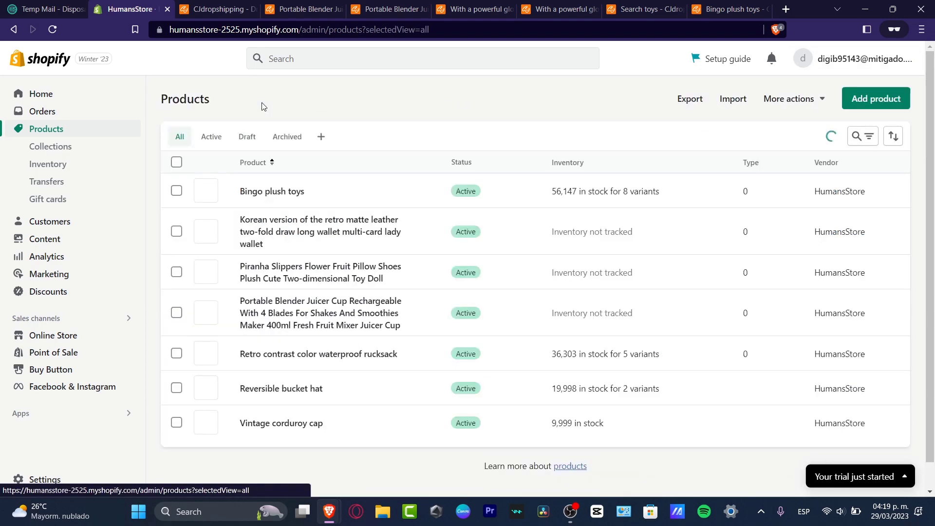
Close the Portable Blender's Listed Successfully dialog and open My CJ from the account menu.
click(200, 5)
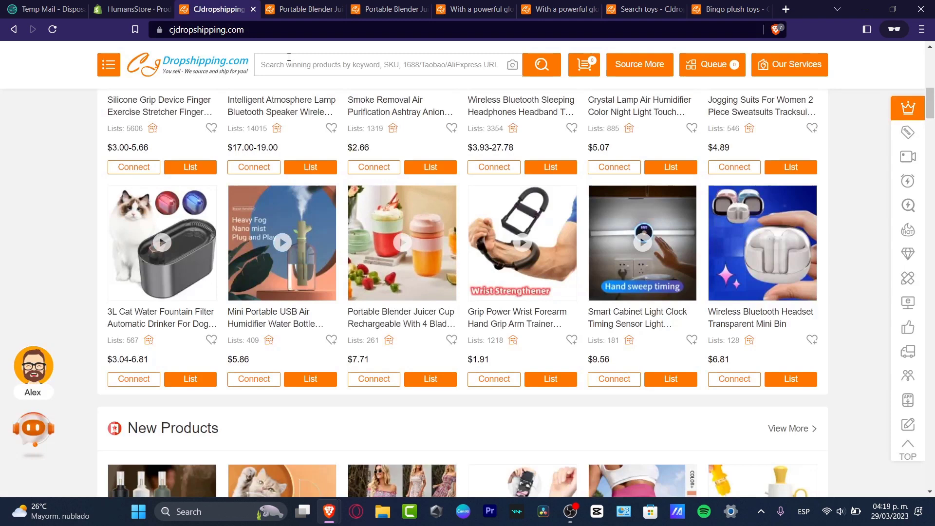
click(304, 9)
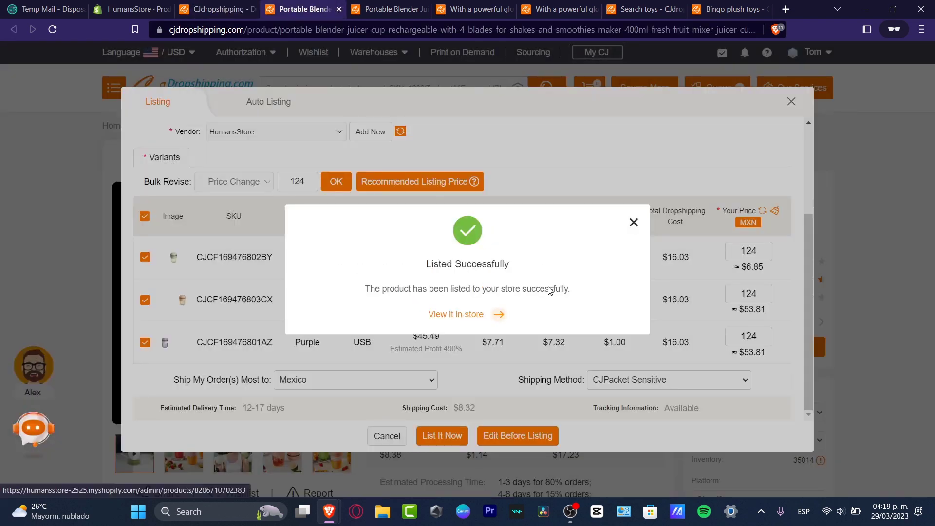
click(633, 222)
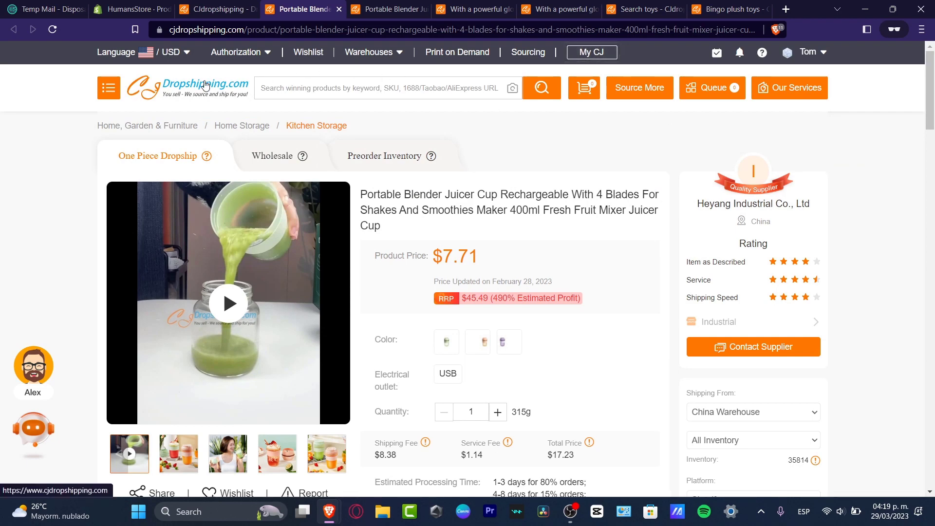
mouse_move(806, 65)
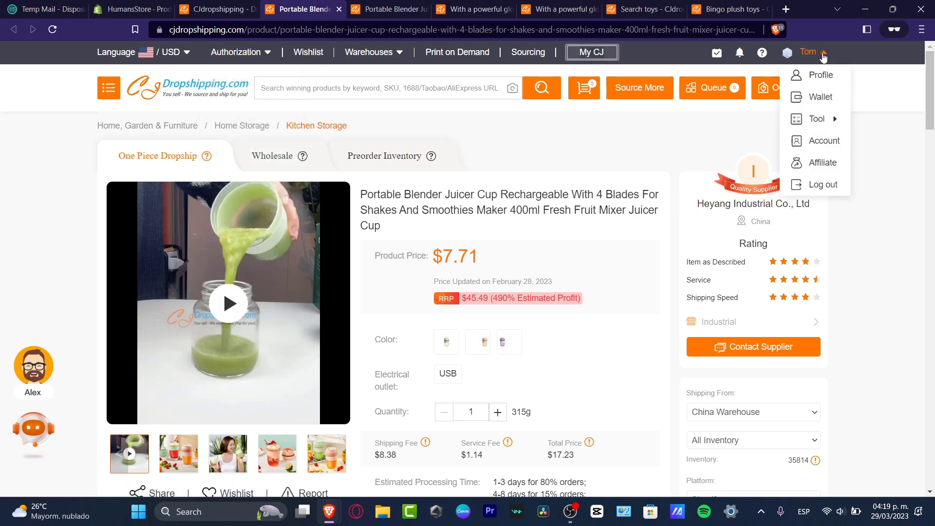
click(828, 76)
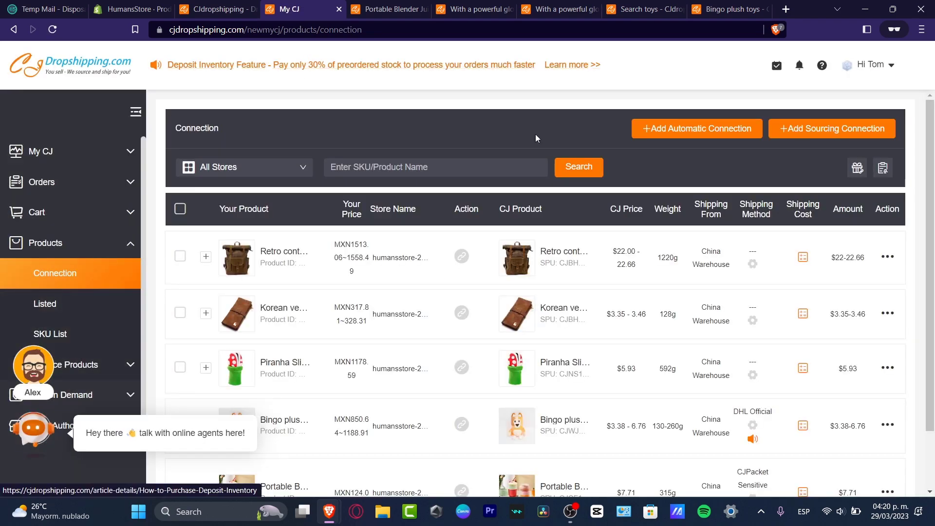
Scroll down the Connection table to see all five linked store products.
scroll(536, 263, down, 2)
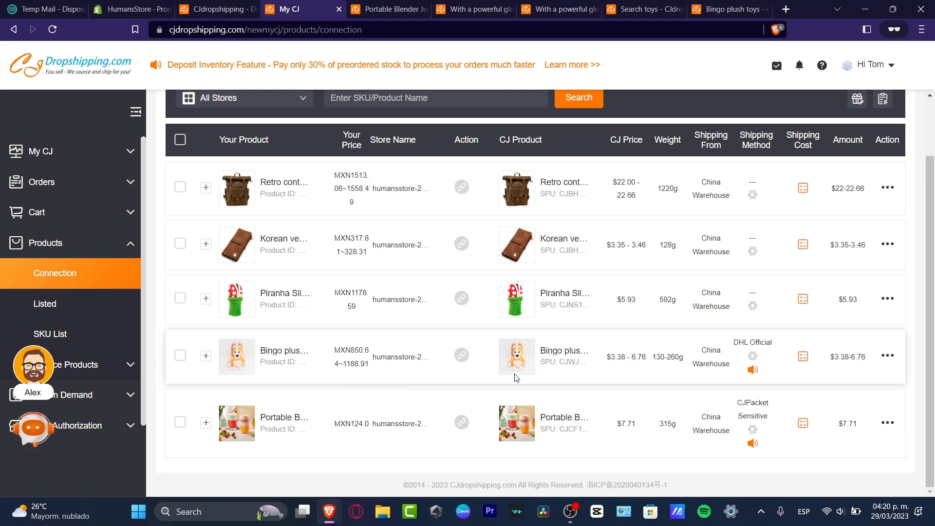
mouse_move(536, 373)
Open the empty HumansStore Orders page, glancing at the CJ listings and connection tabs.
click(129, 8)
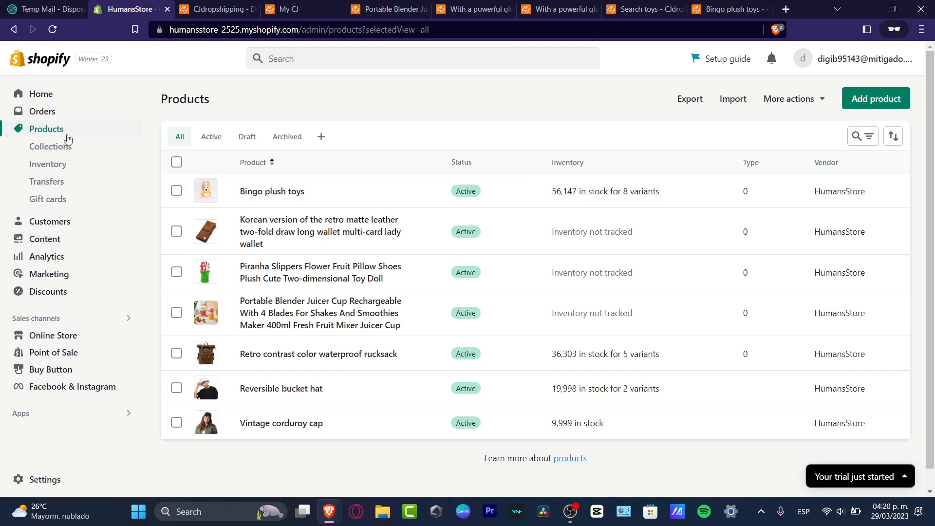
click(55, 112)
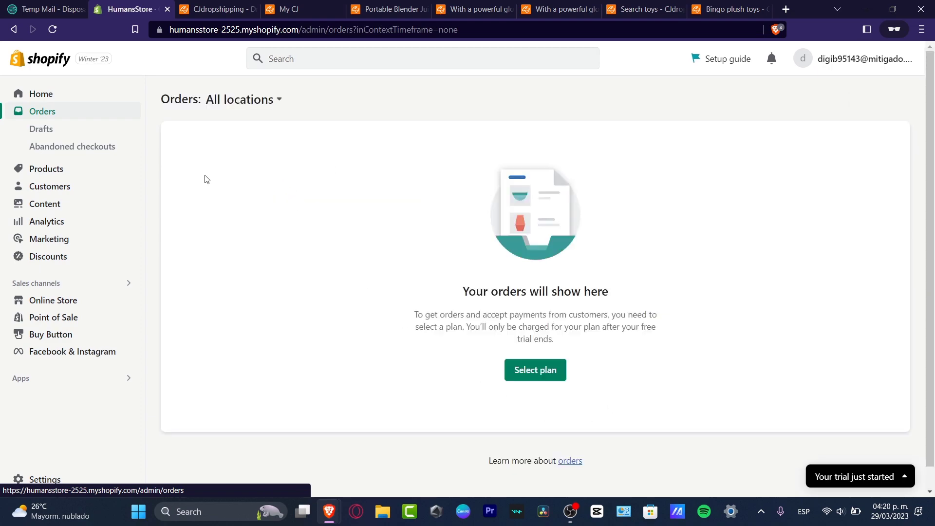
click(218, 8)
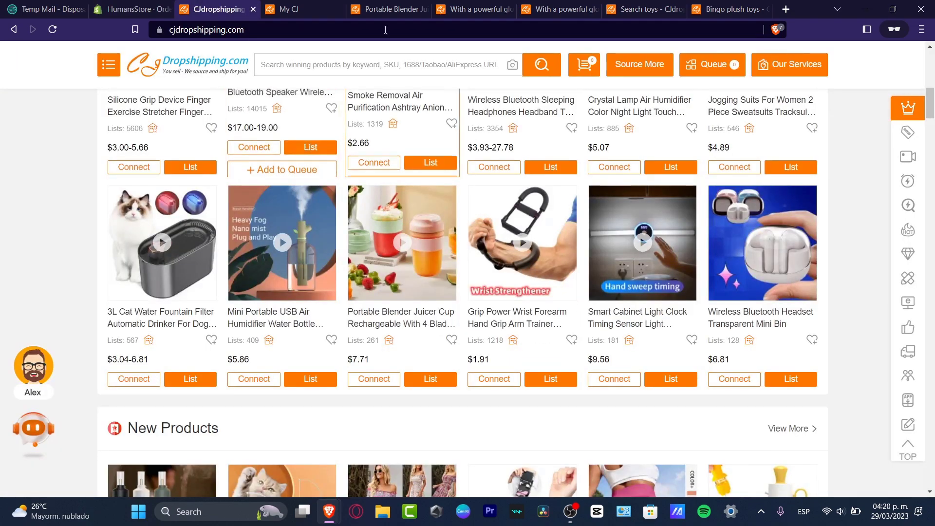
key(ctrl+Tab)
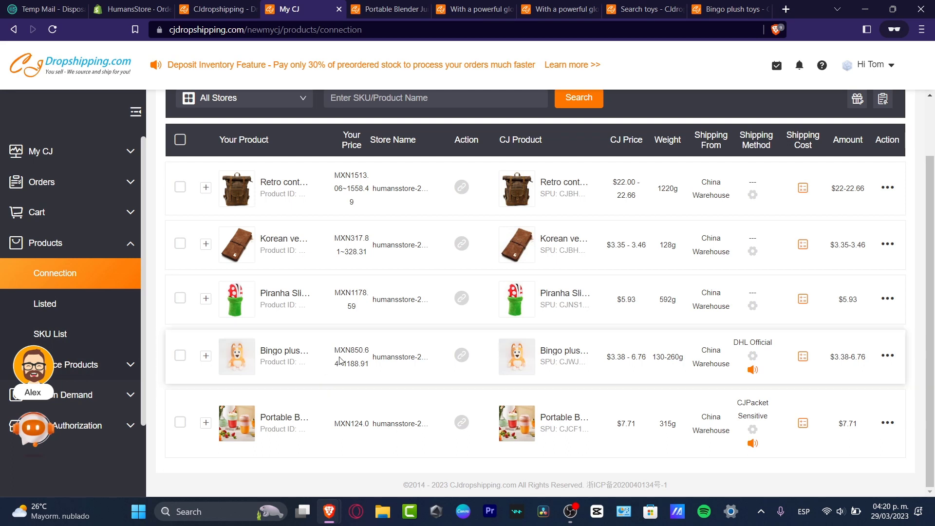
mouse_move(533, 361)
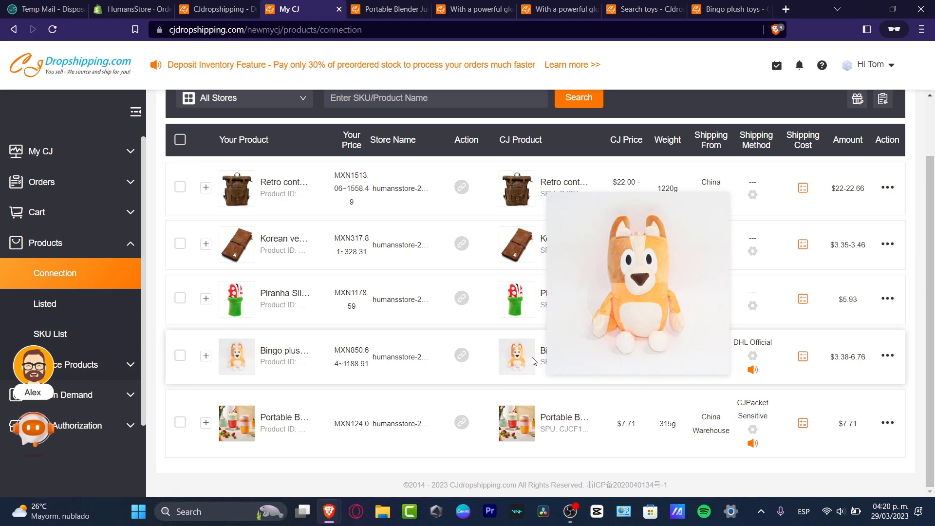
click(153, 6)
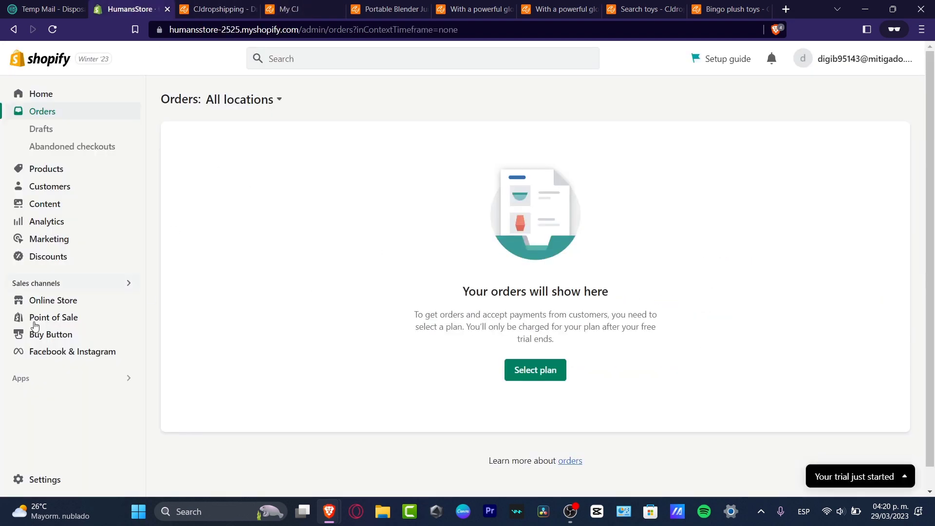
Check the Portable Blender, Shopify orders, CJ listings and Shipping Service tabs, ending on CJ's Connection list.
click(384, 7)
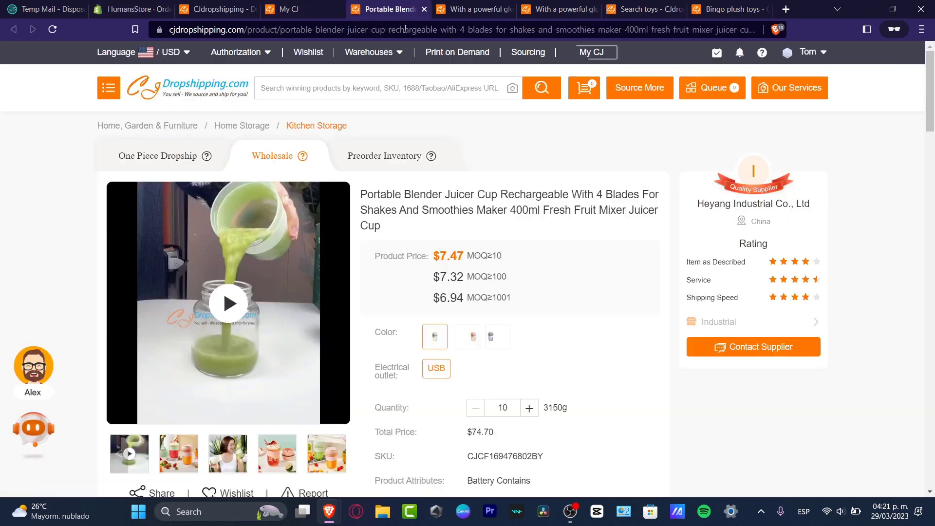
click(322, 6)
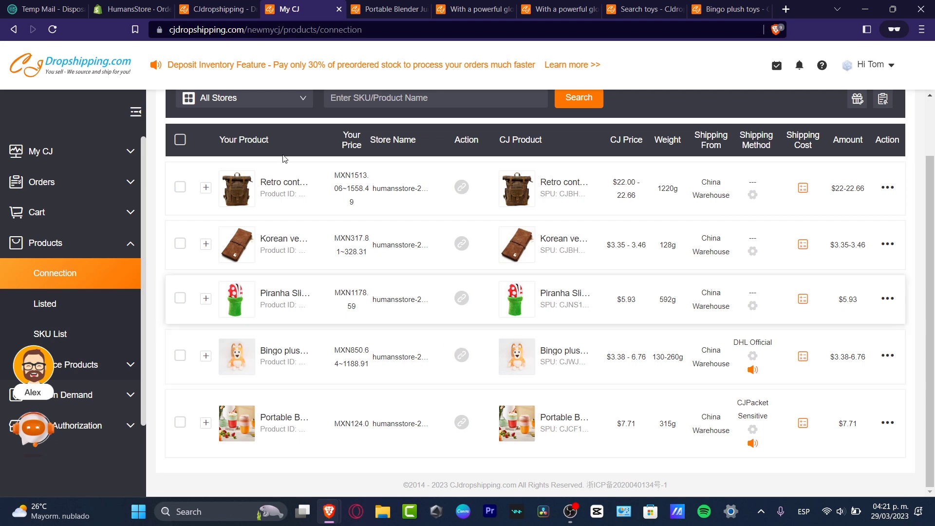
click(121, 4)
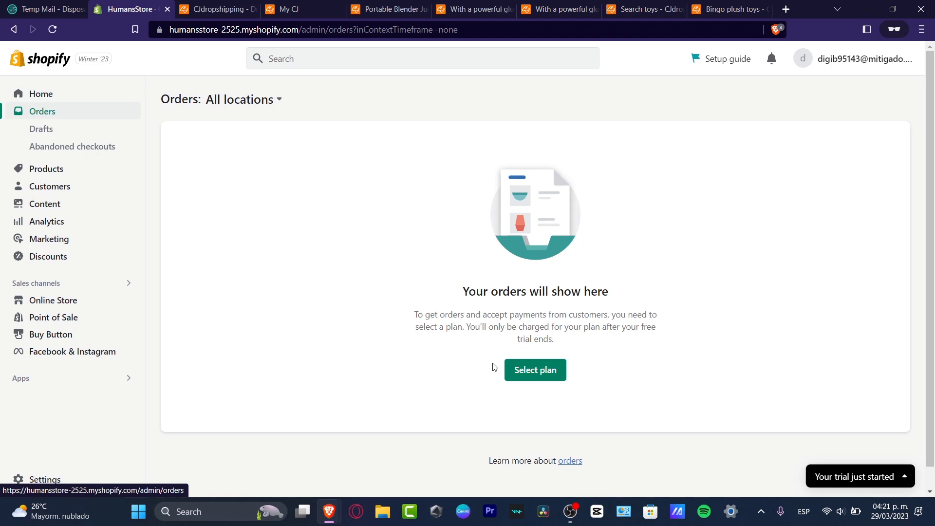
click(326, 5)
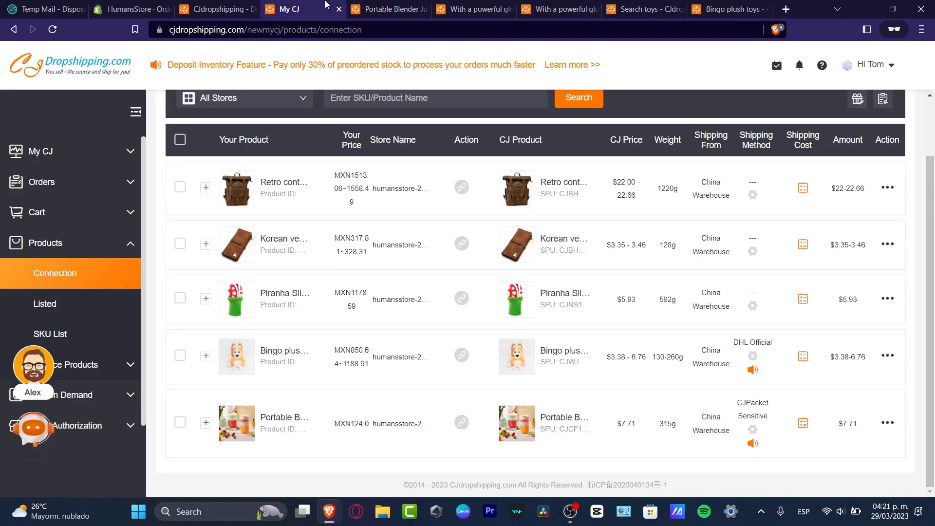
click(389, 9)
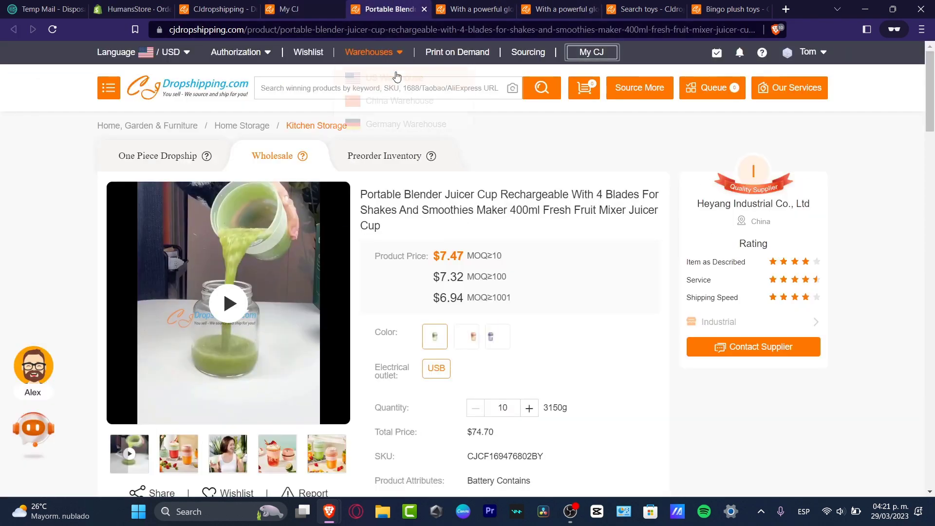
mouse_move(370, 52)
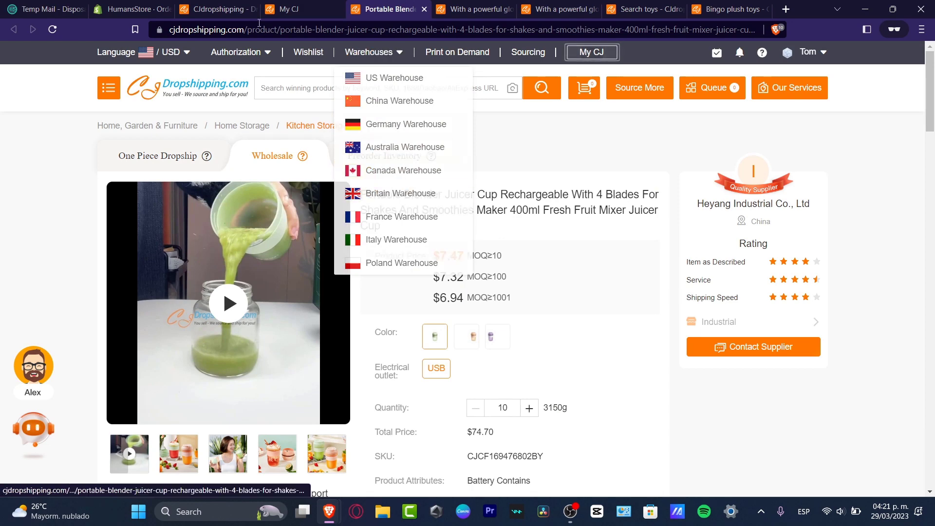
click(225, 7)
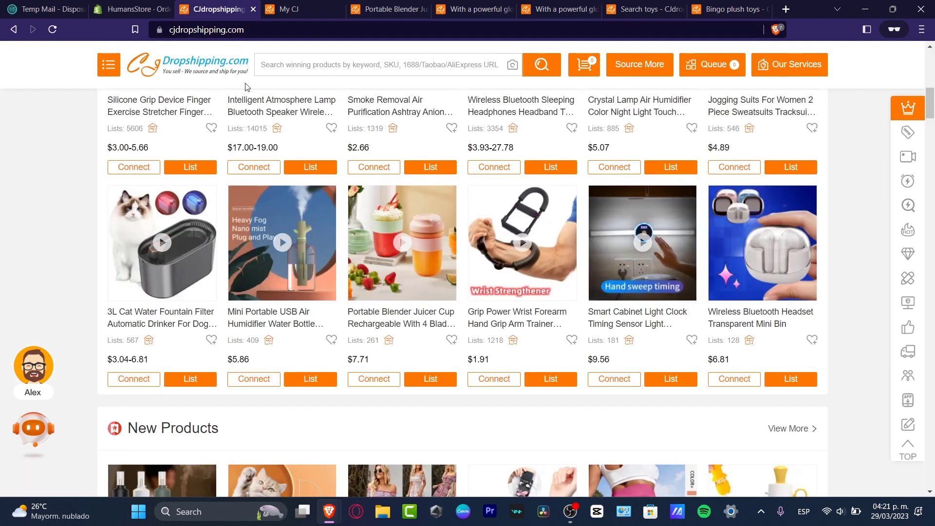
click(446, 5)
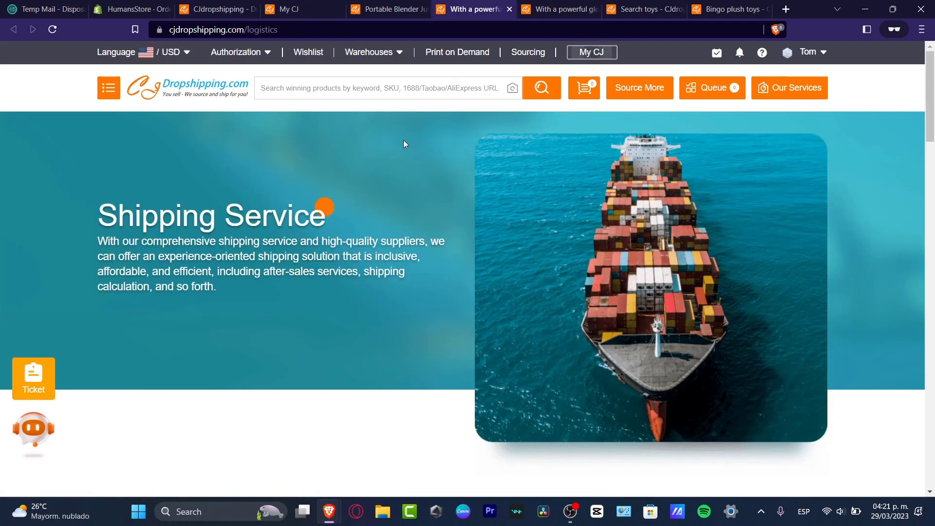
click(299, 5)
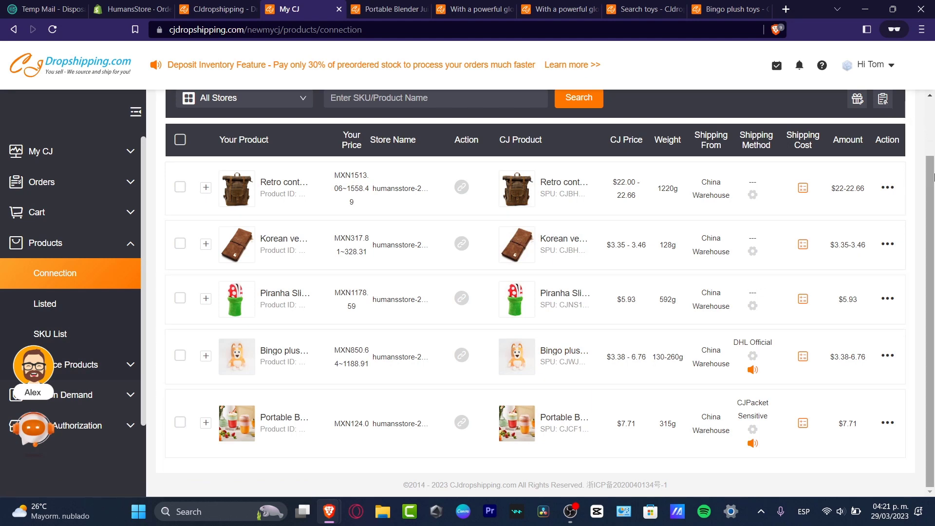
Select all five connected products and enable CJ Fulfillment with CJ-managed fulfilment and inventory.
scroll(900, 122, up, 2)
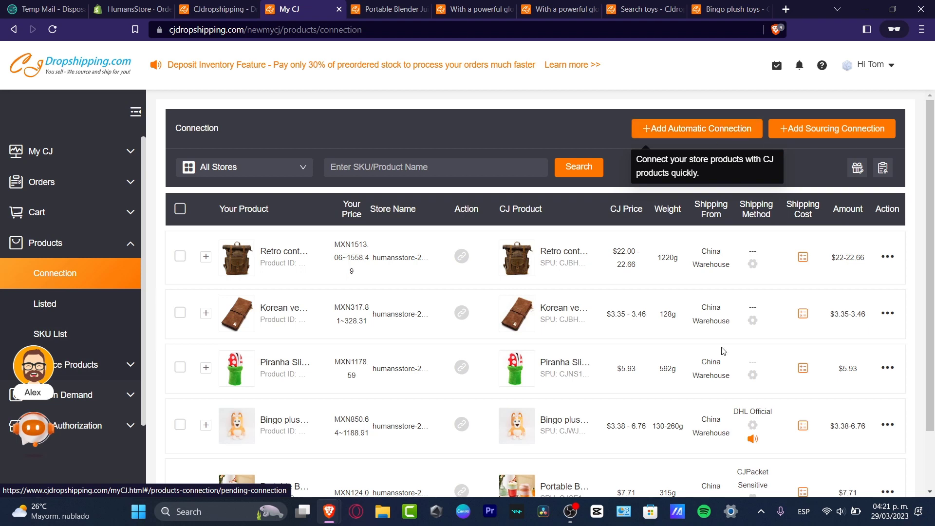
click(885, 176)
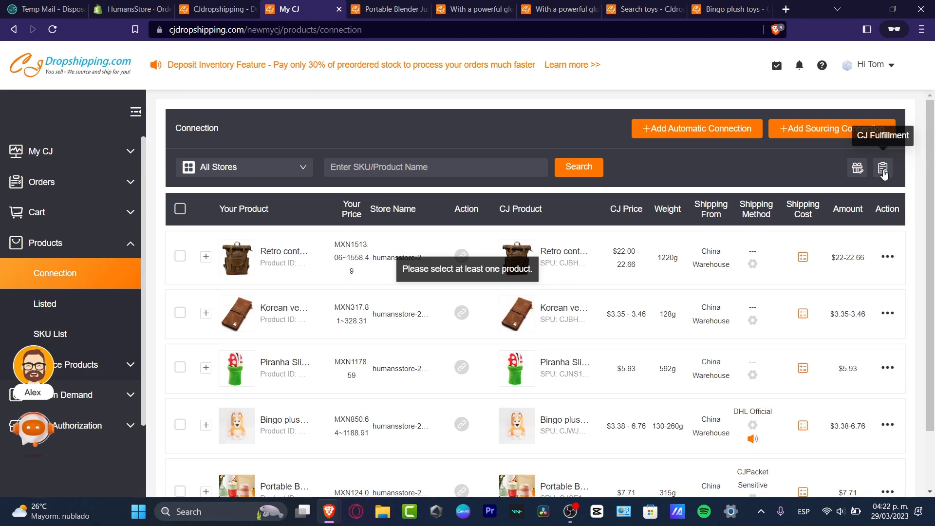
click(180, 209)
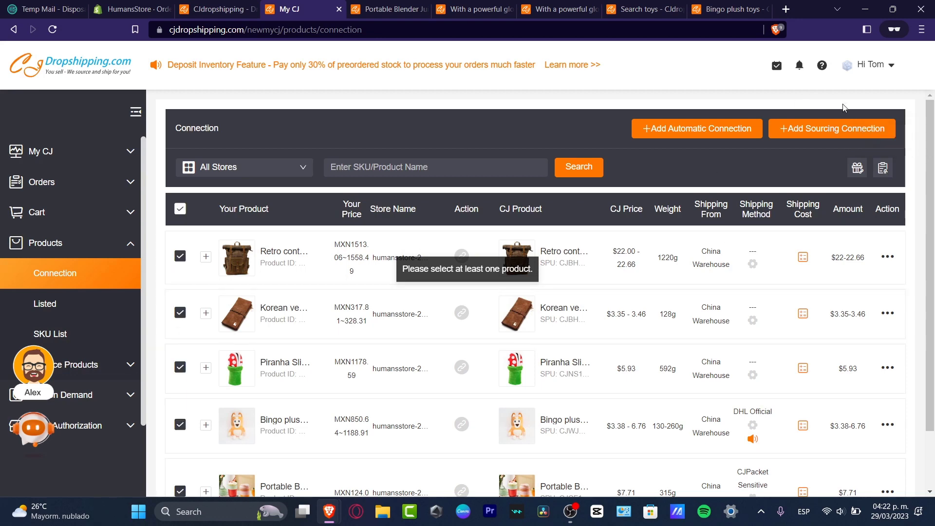
click(883, 170)
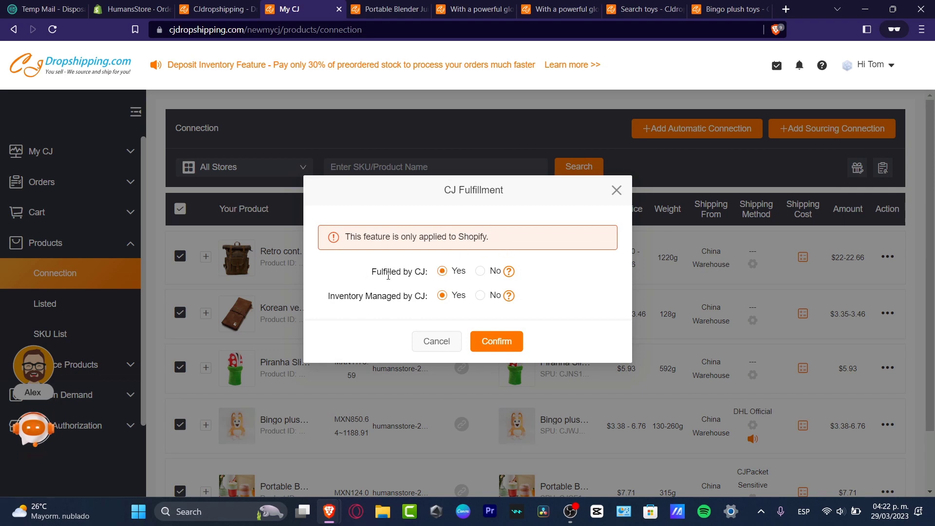
click(496, 340)
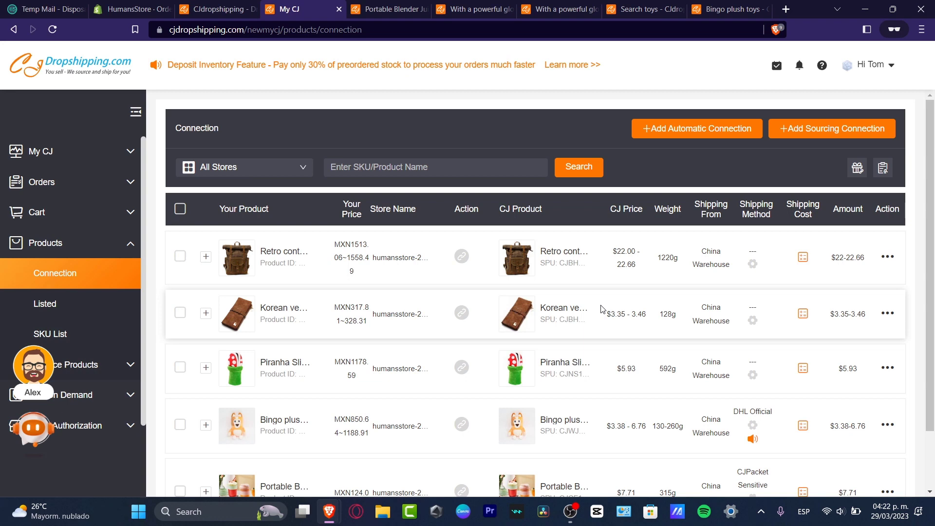
click(145, 5)
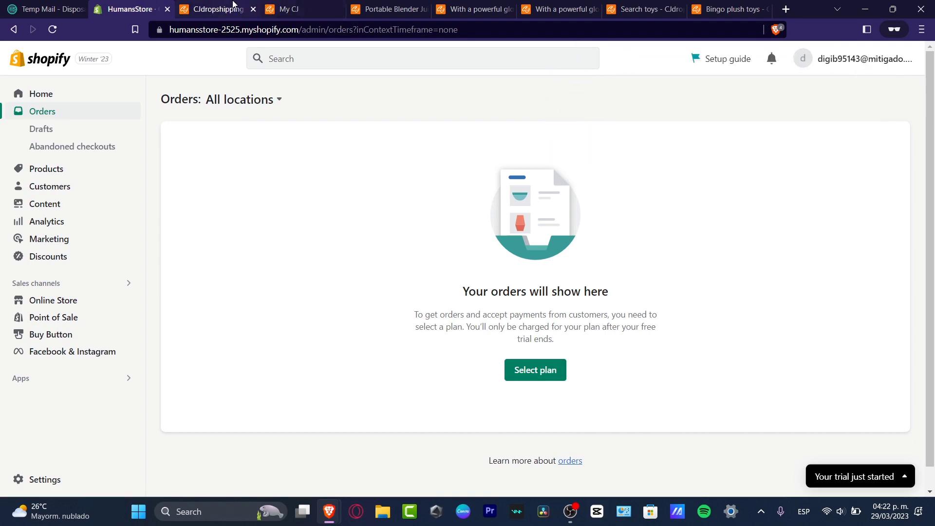
click(233, 4)
click(293, 8)
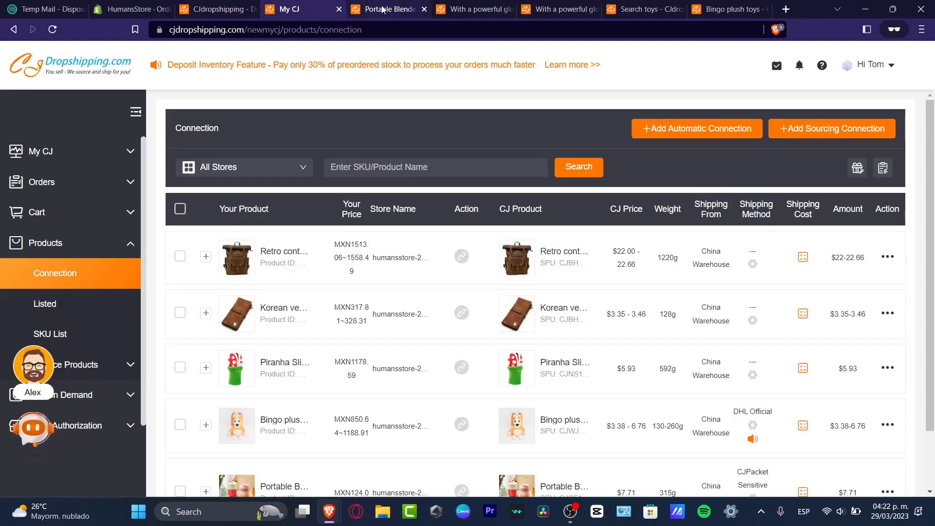